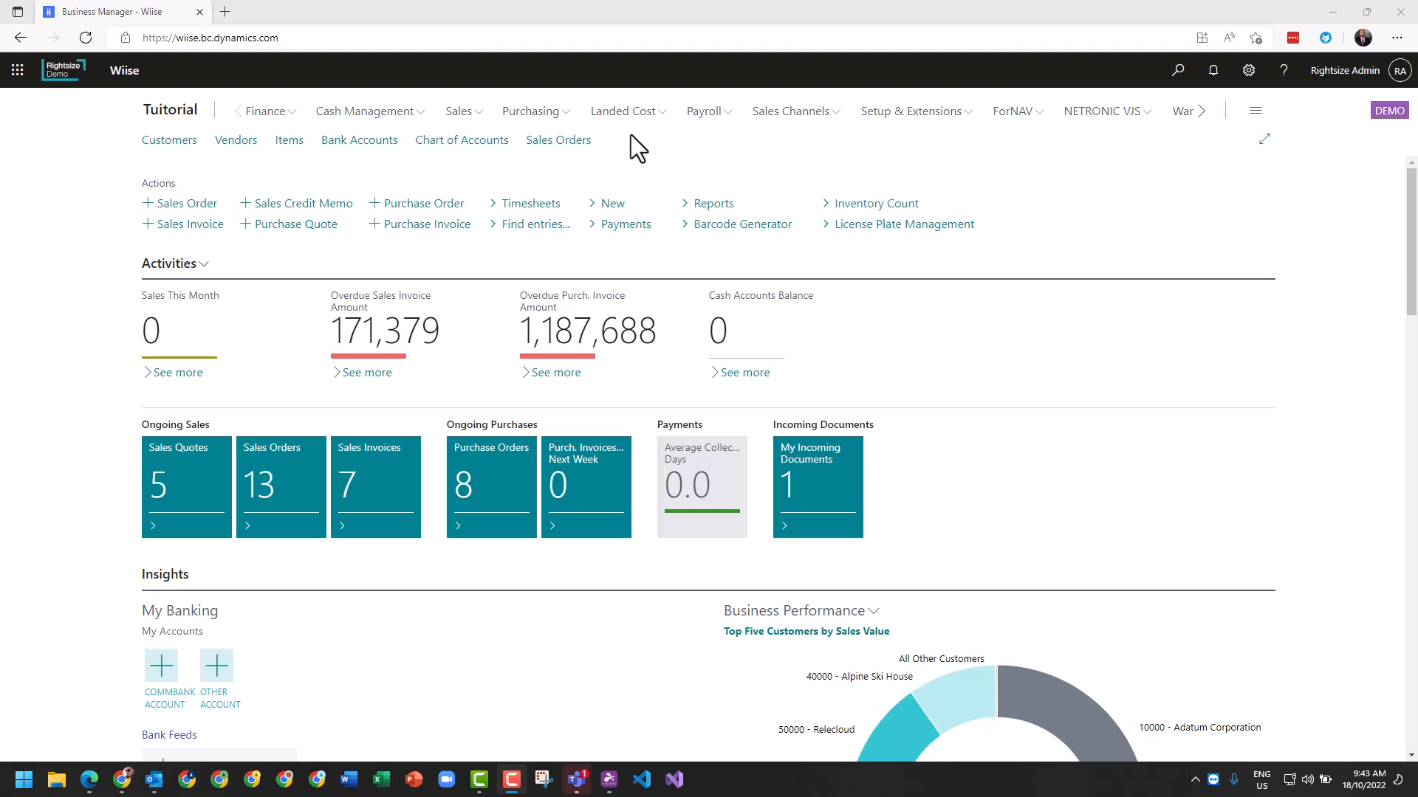
Step: Search for "demand for" and open the Demand Forecasts list
click(459, 111)
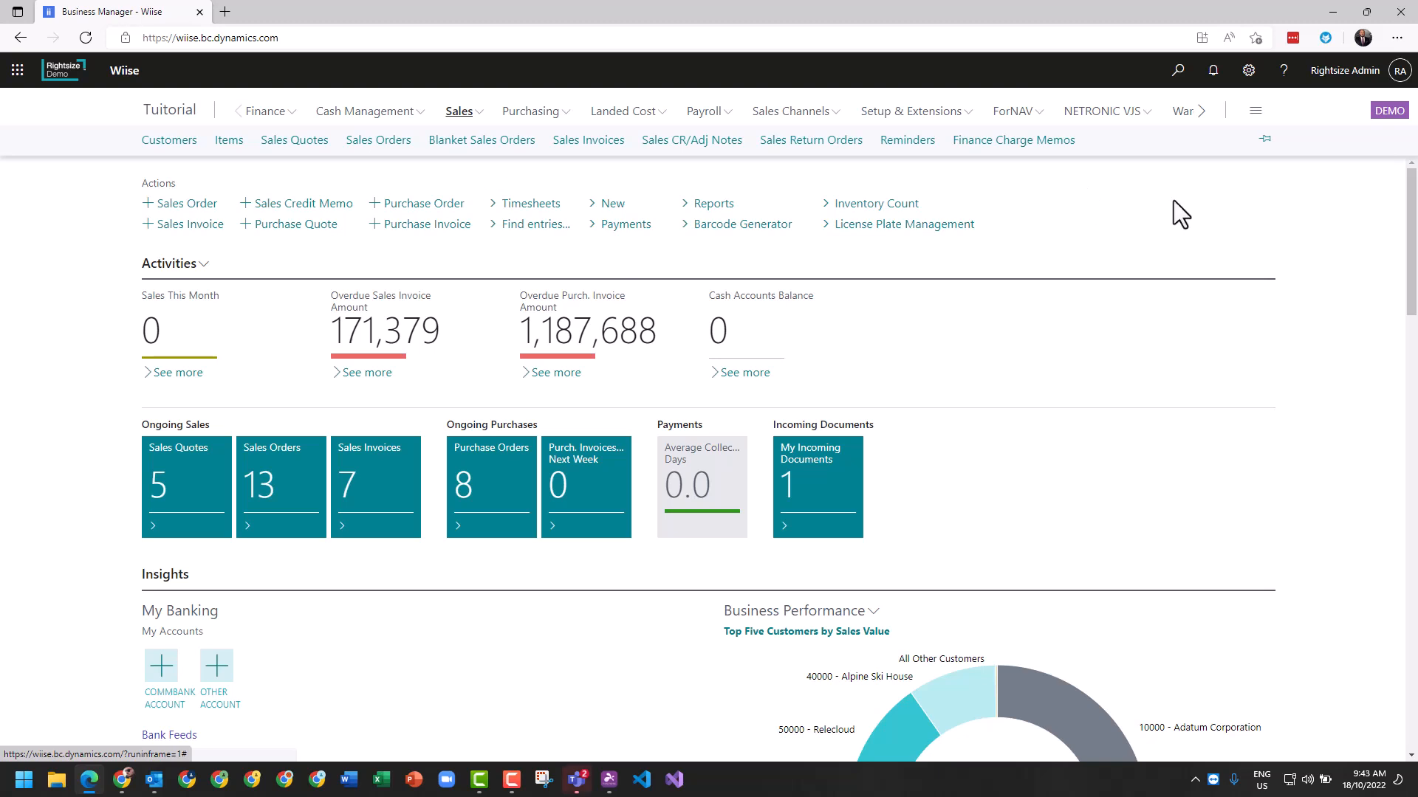
click(1179, 70)
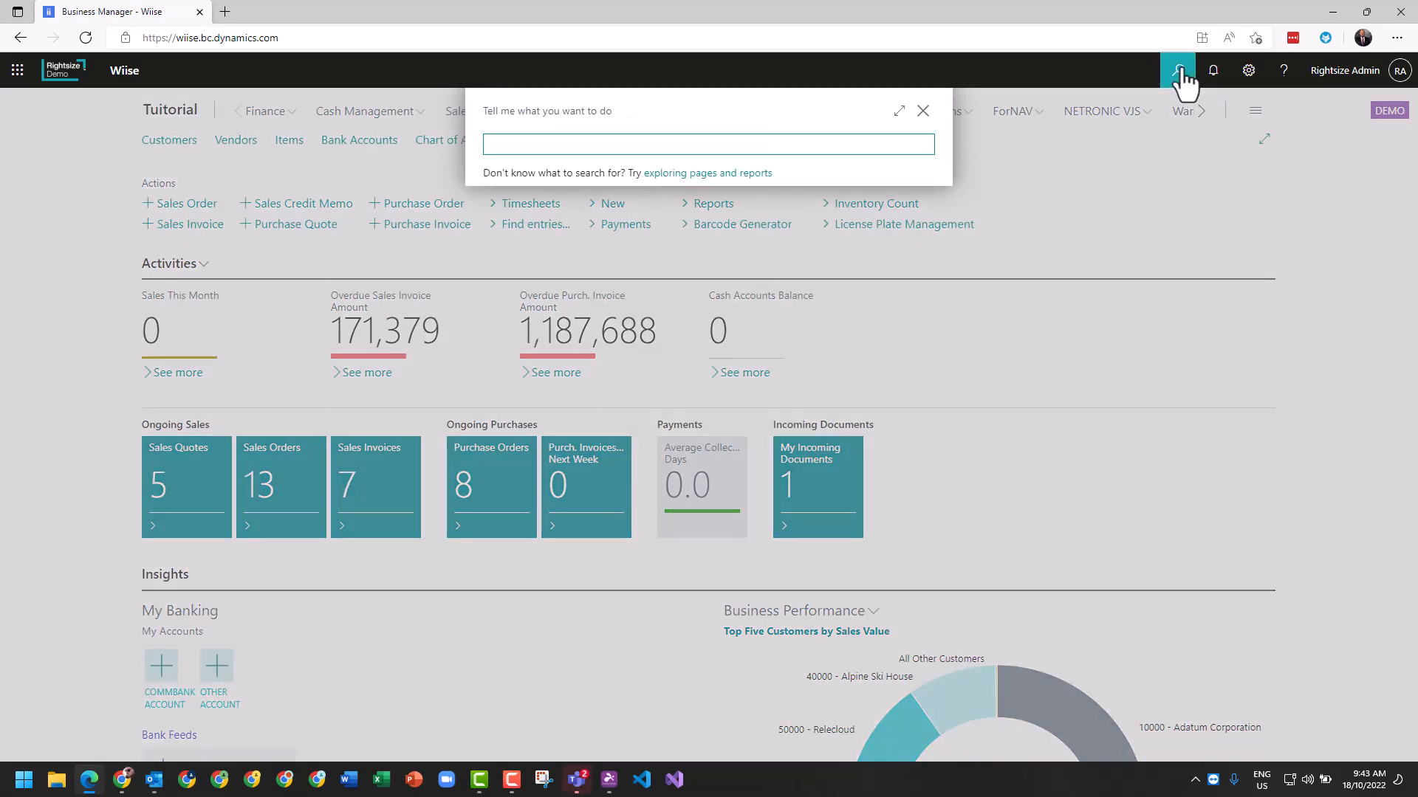
text(demand for)
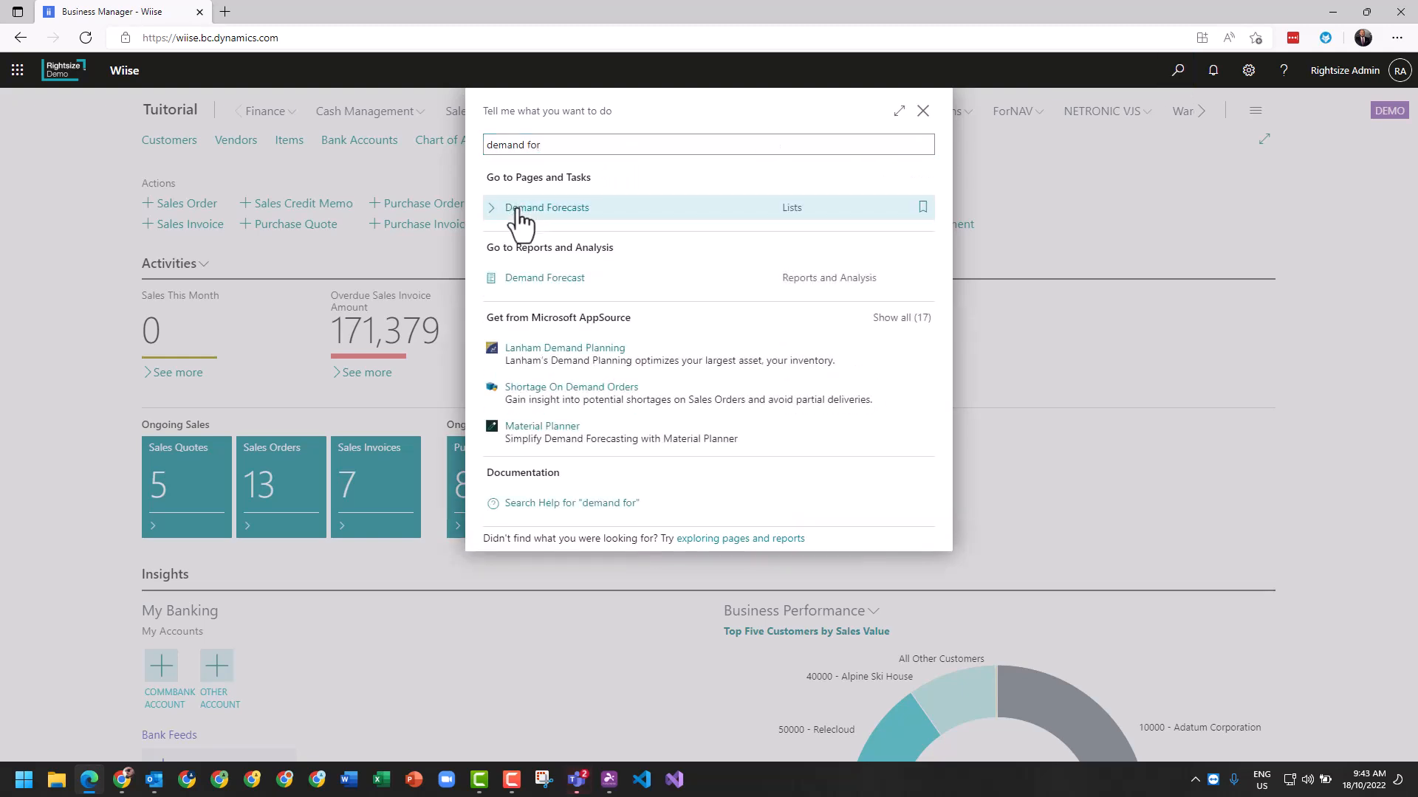
click(520, 211)
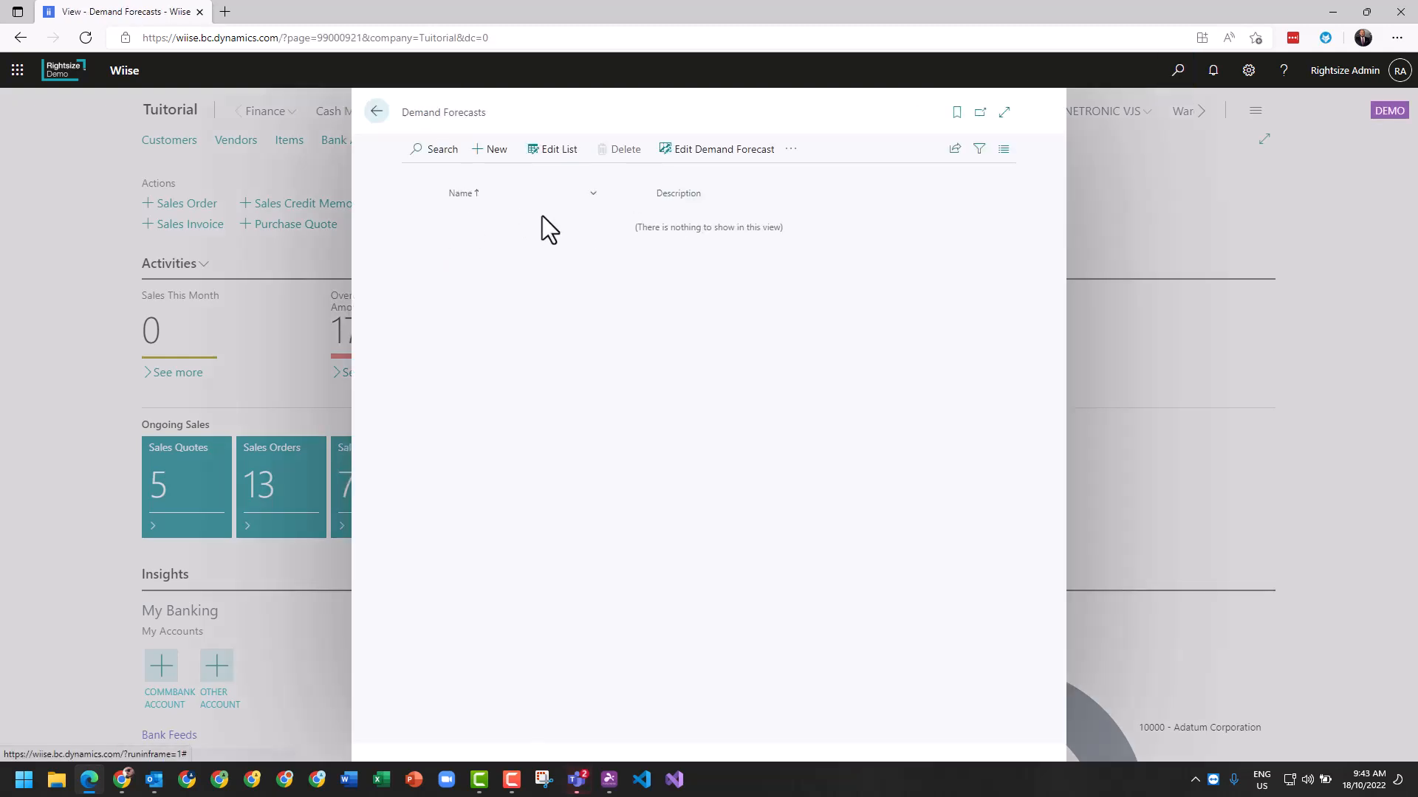
Step: Create a demand forecast named DEMAND EXA and open its forecast overview for editing
click(491, 152)
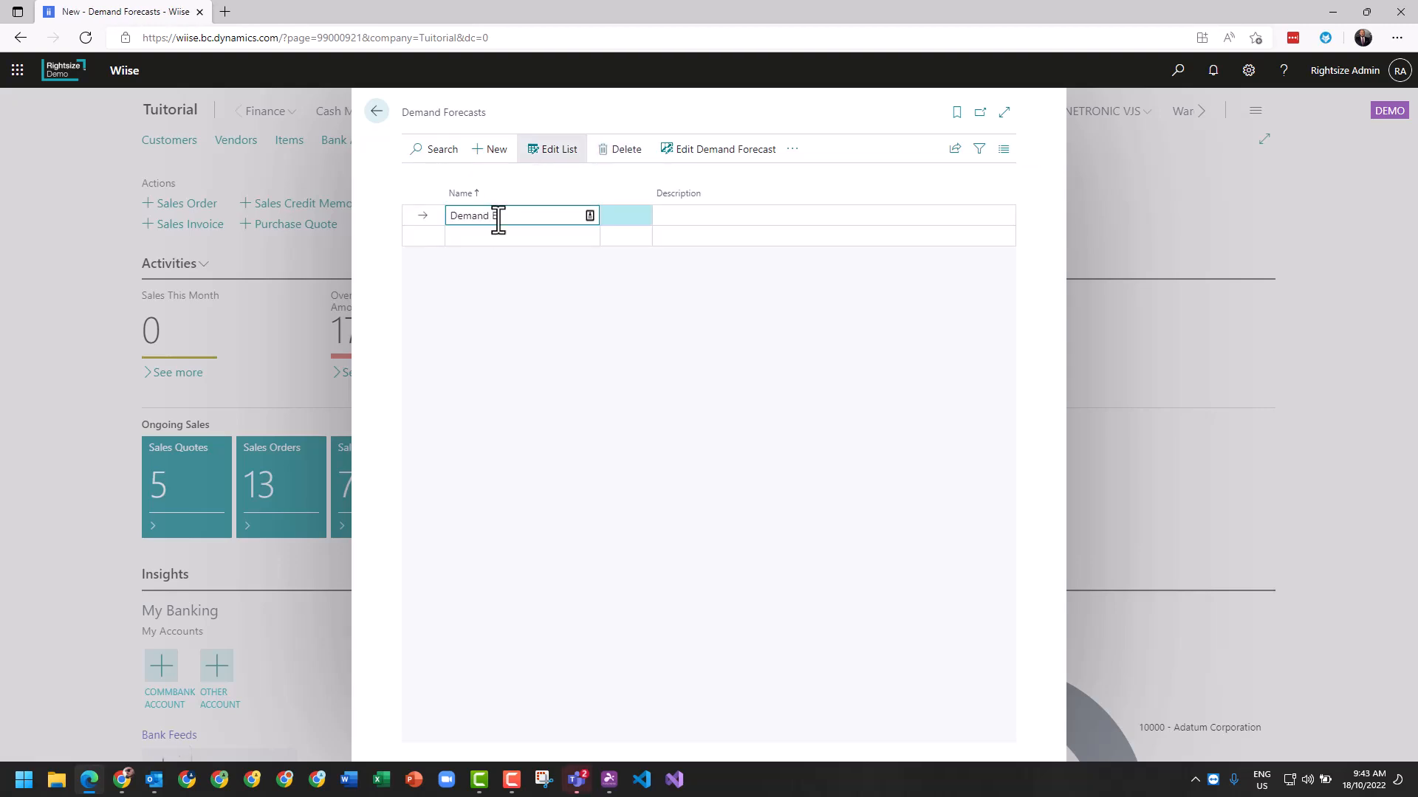
key(Tab)
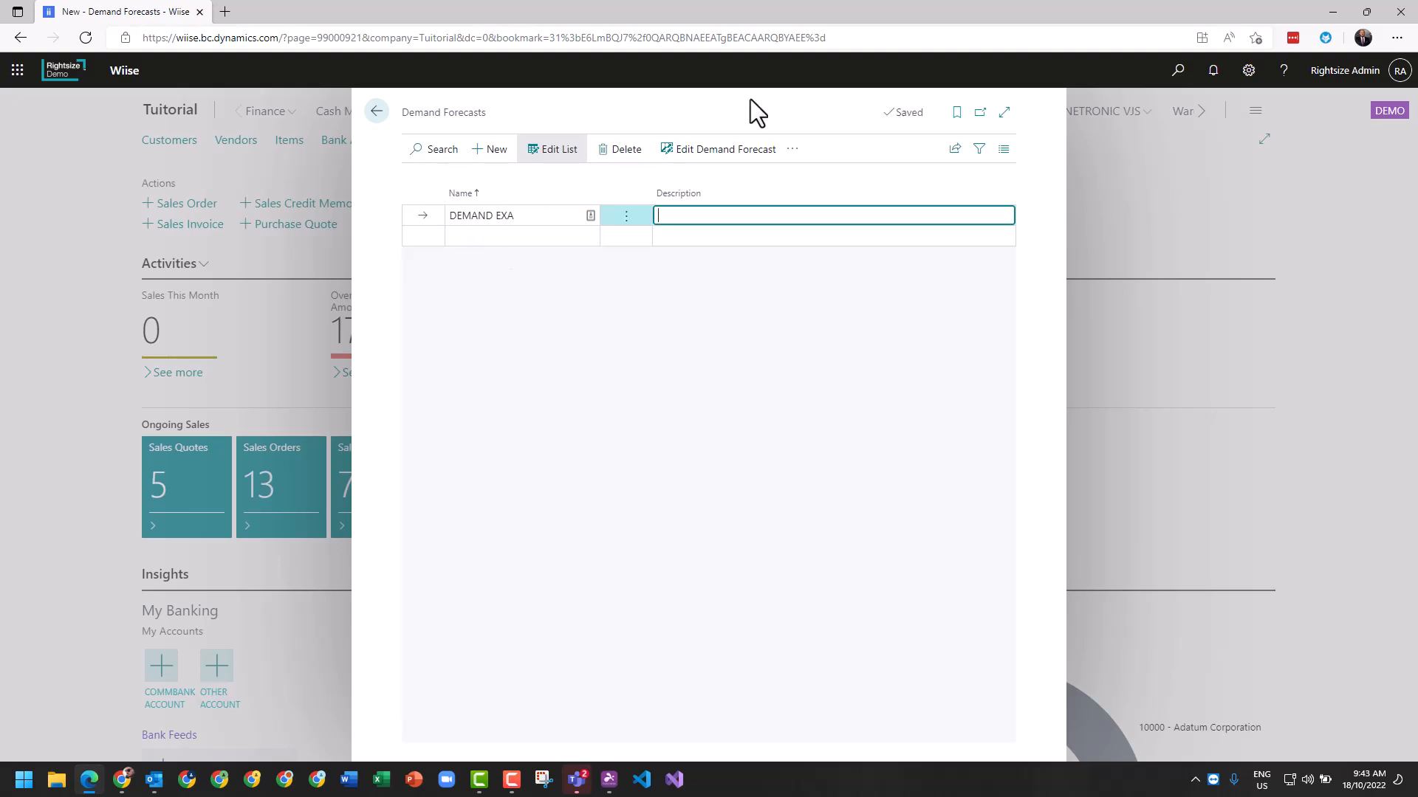
click(722, 151)
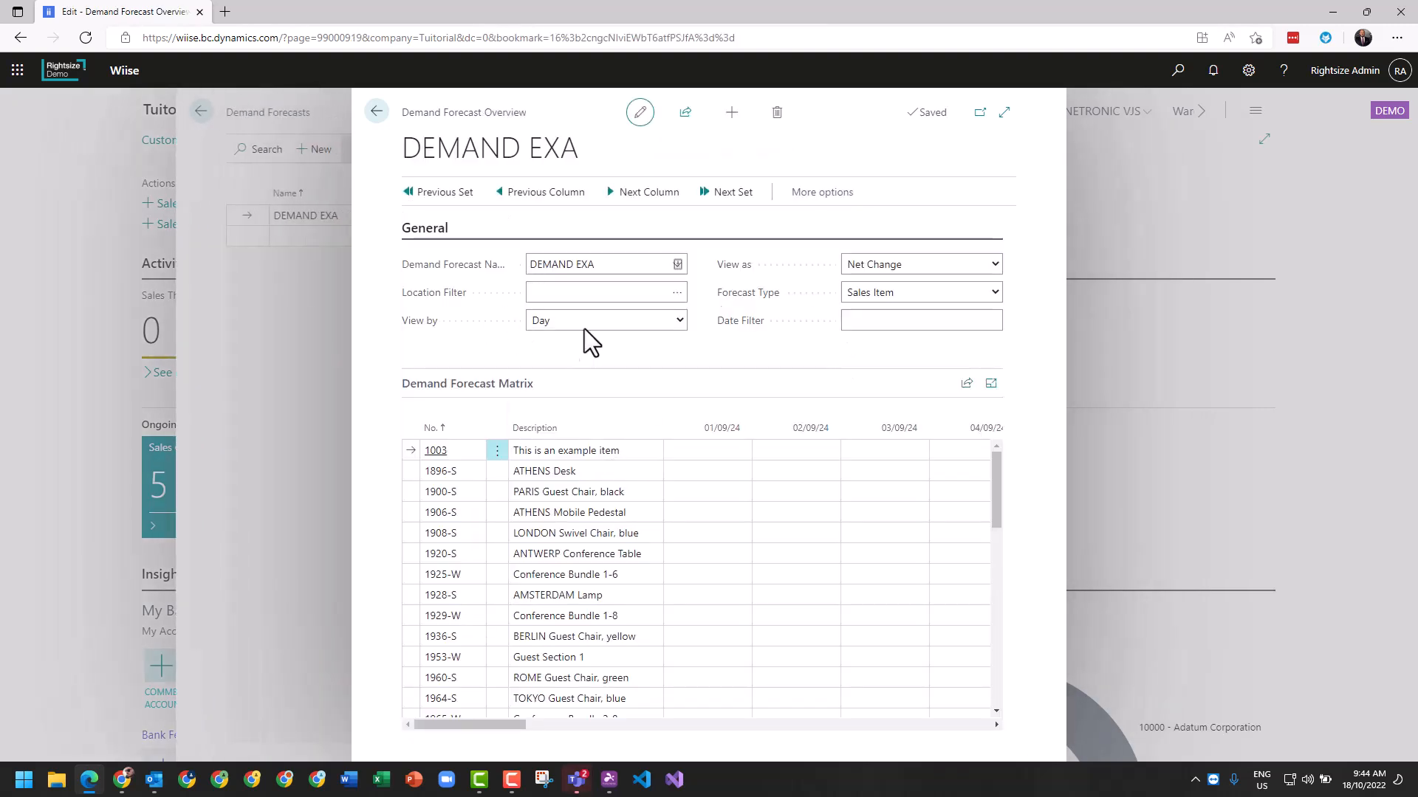
Step: Set the forecast matrix to view by Month and return to the home page
click(588, 321)
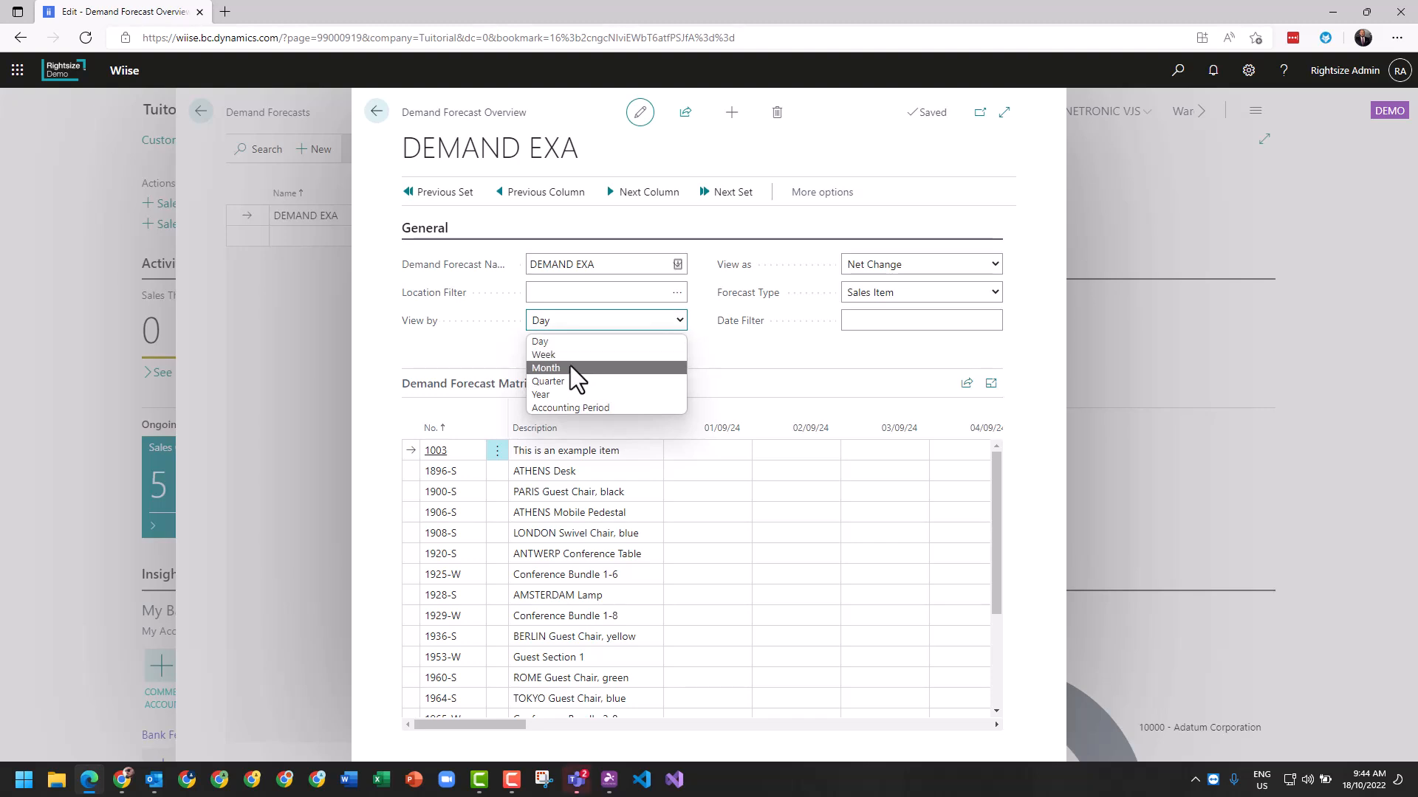
click(570, 366)
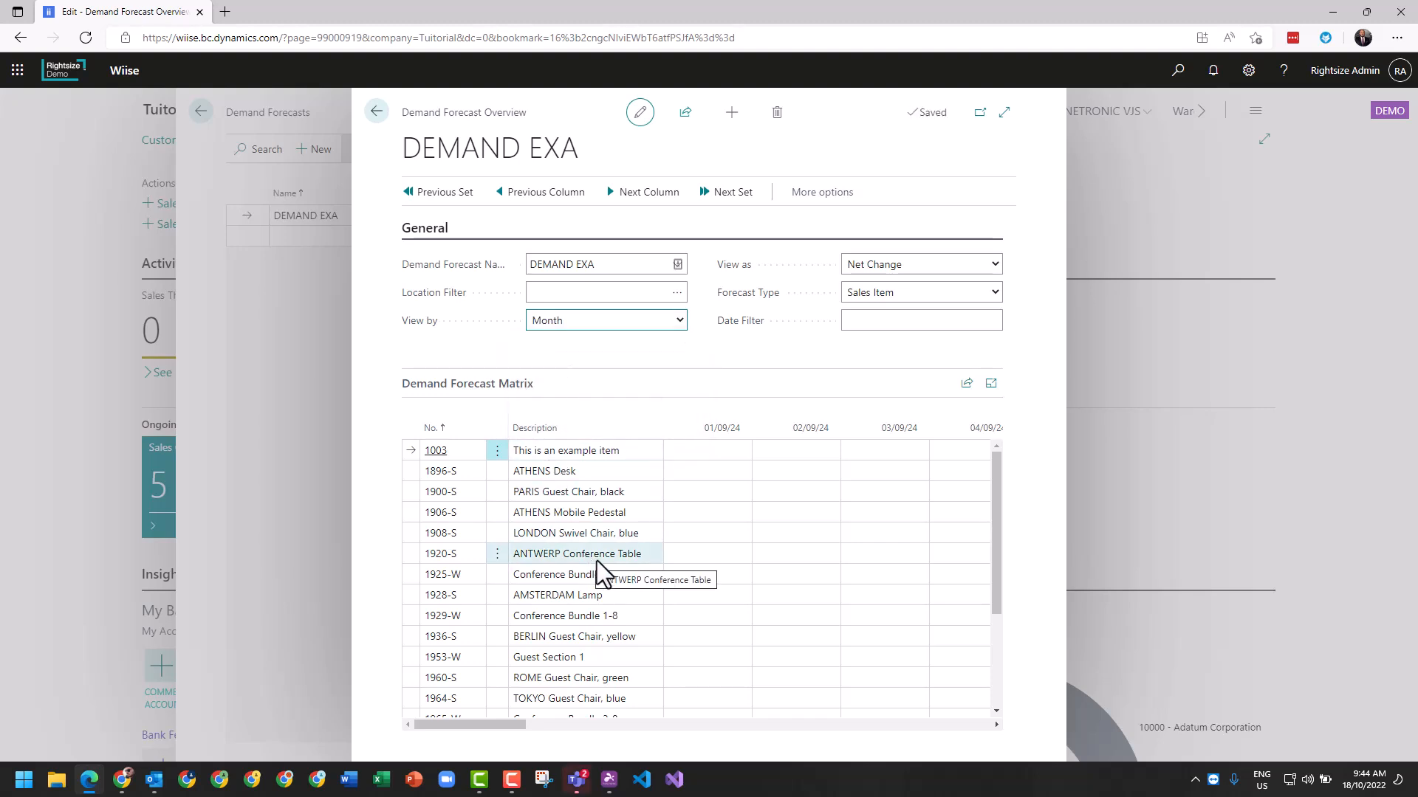
drag(485, 725, 416, 720)
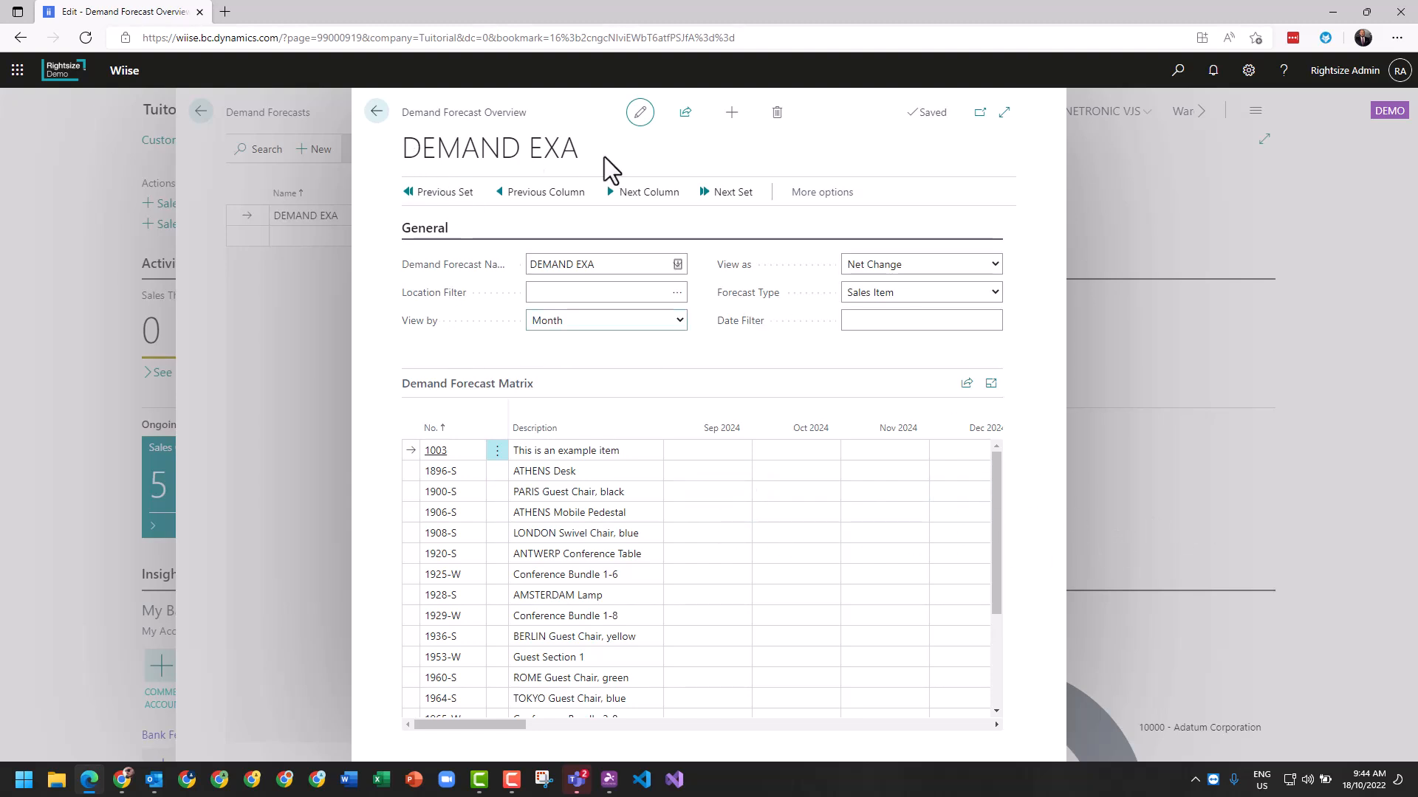
click(376, 112)
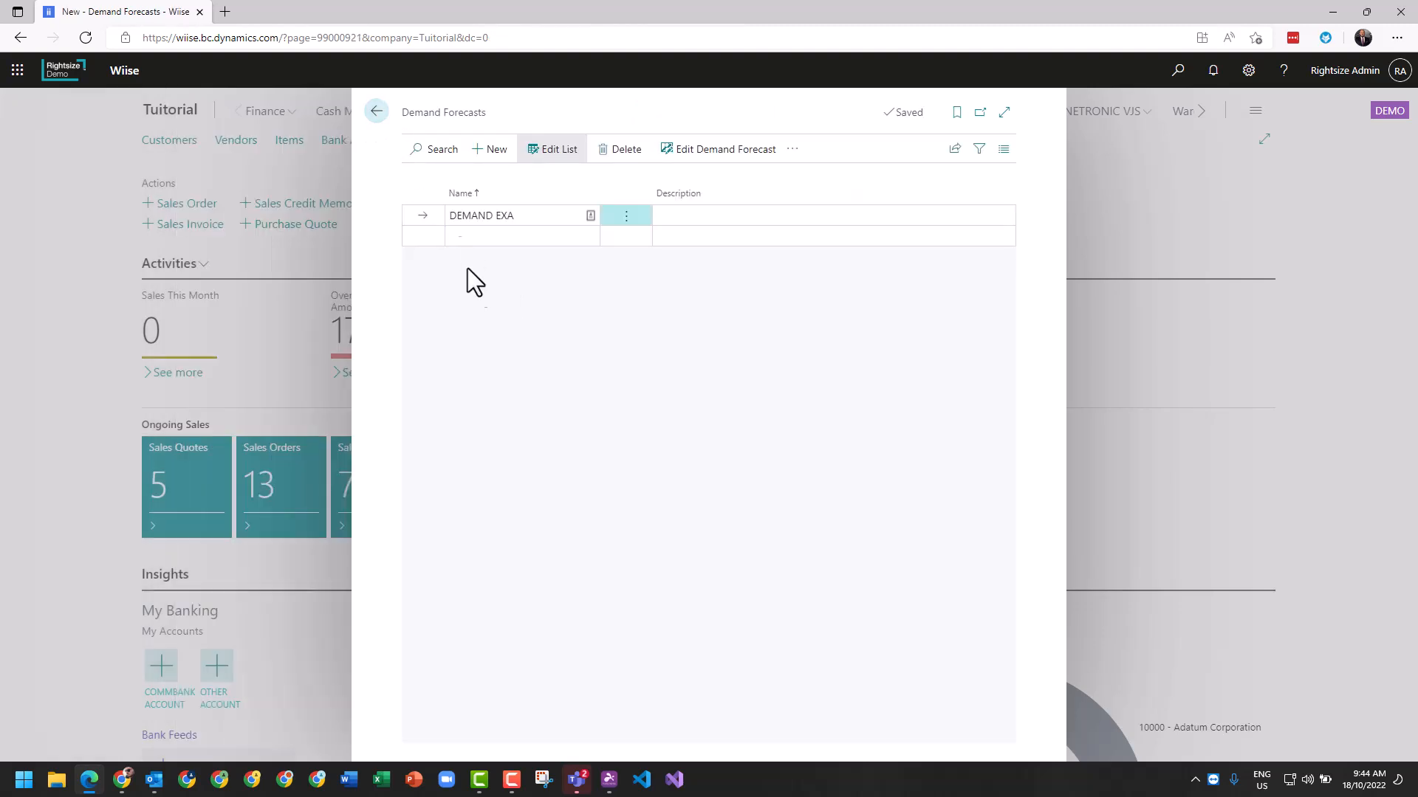
click(374, 110)
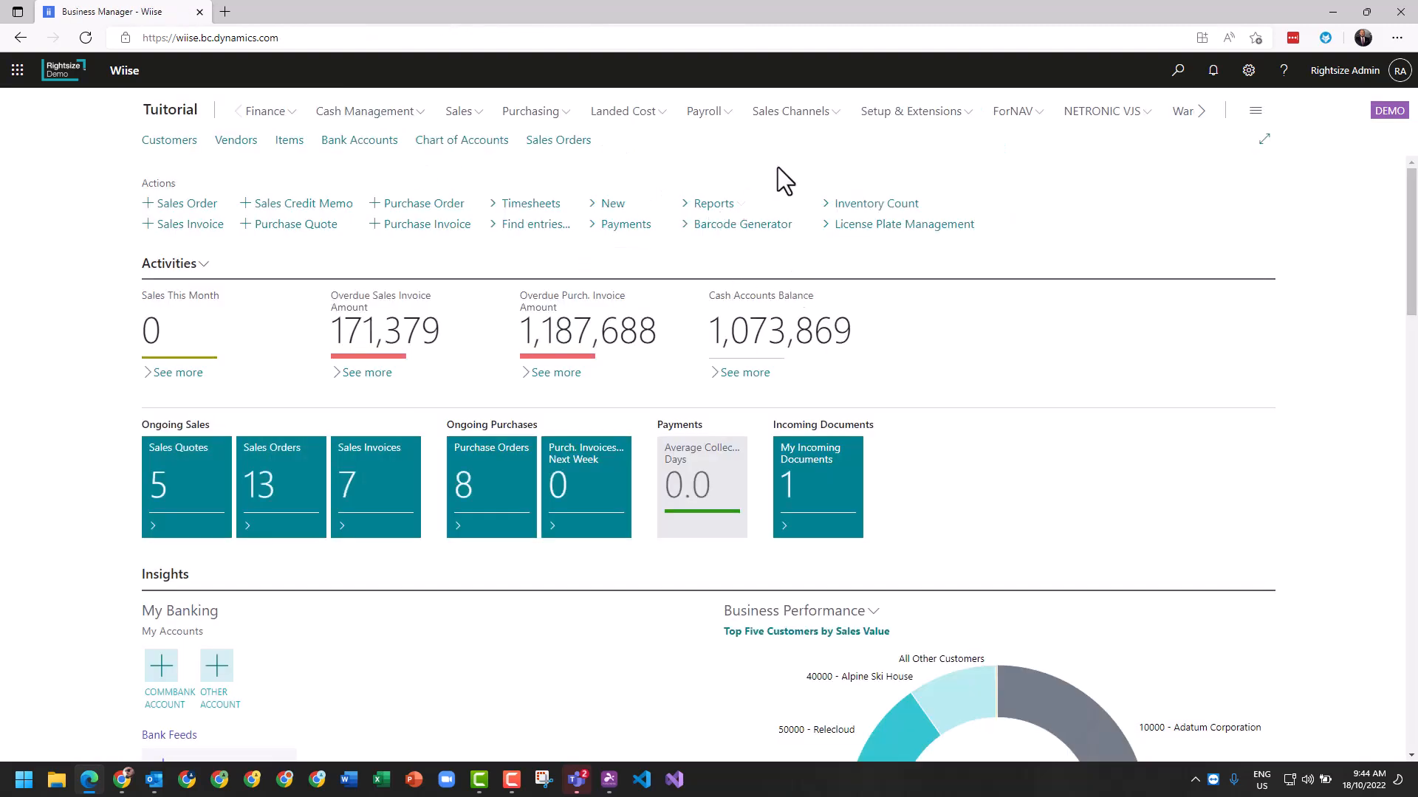
Step: Open the list of blanket sales orders
click(459, 113)
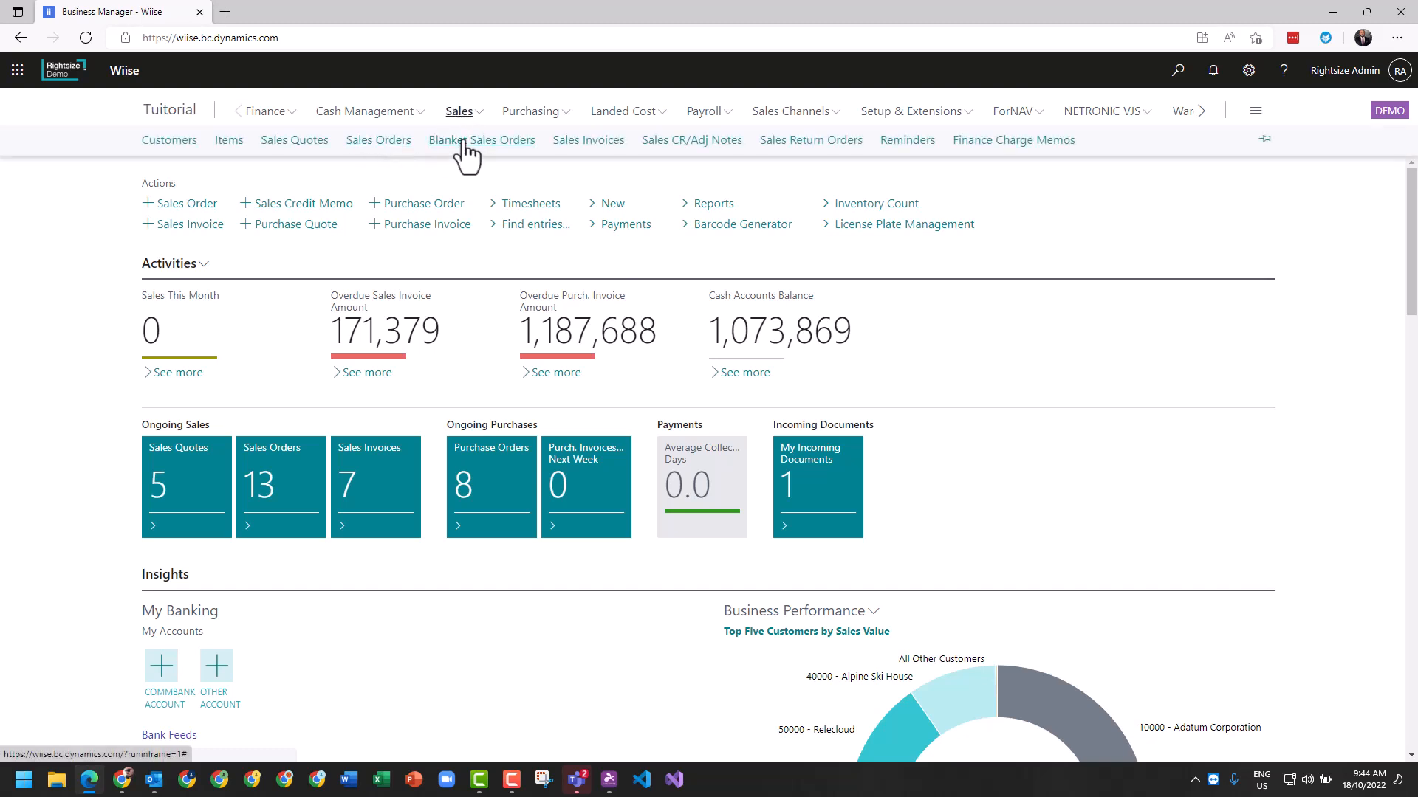
mouse_move(466, 143)
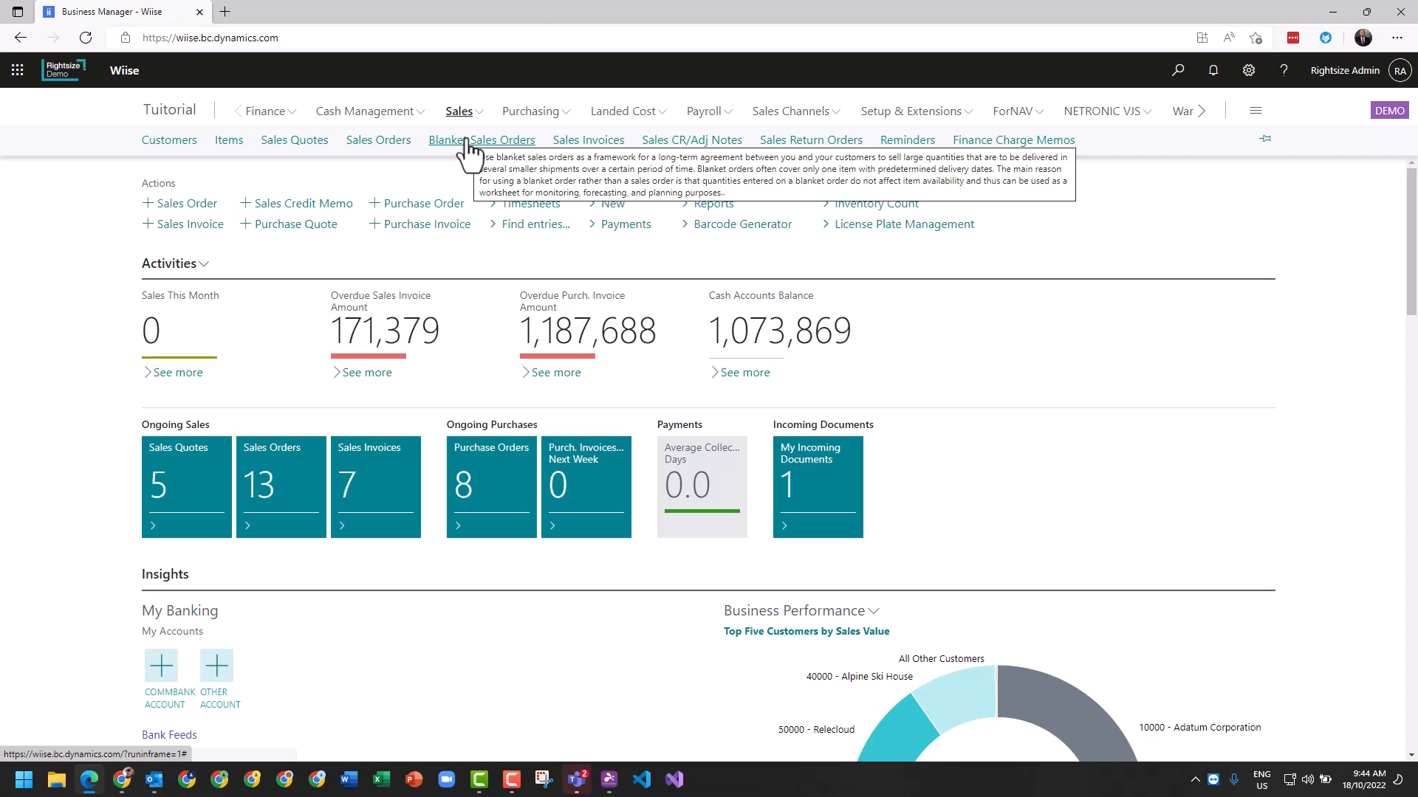
click(466, 143)
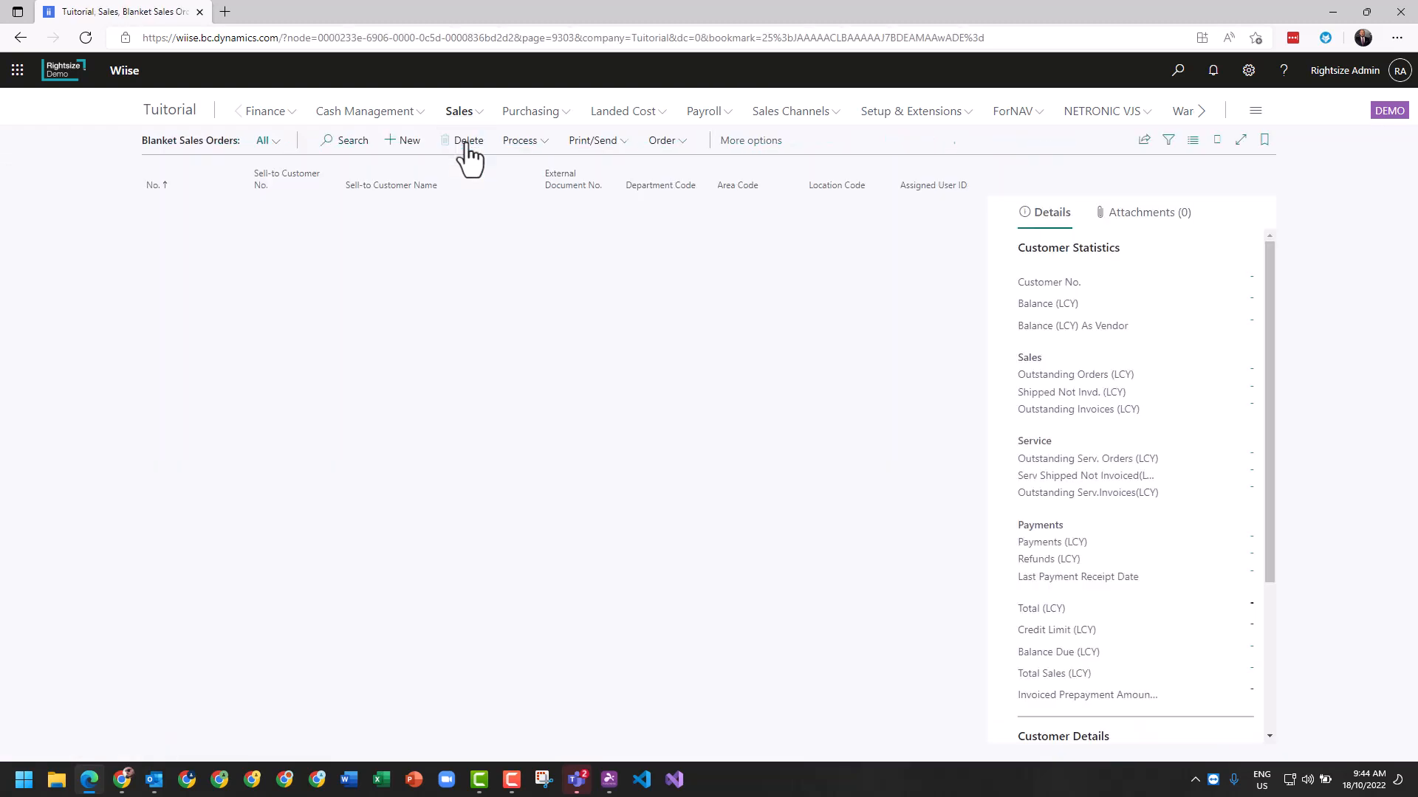
Step: Create a new blanket sales order for the customer Adatum Corporation
click(404, 145)
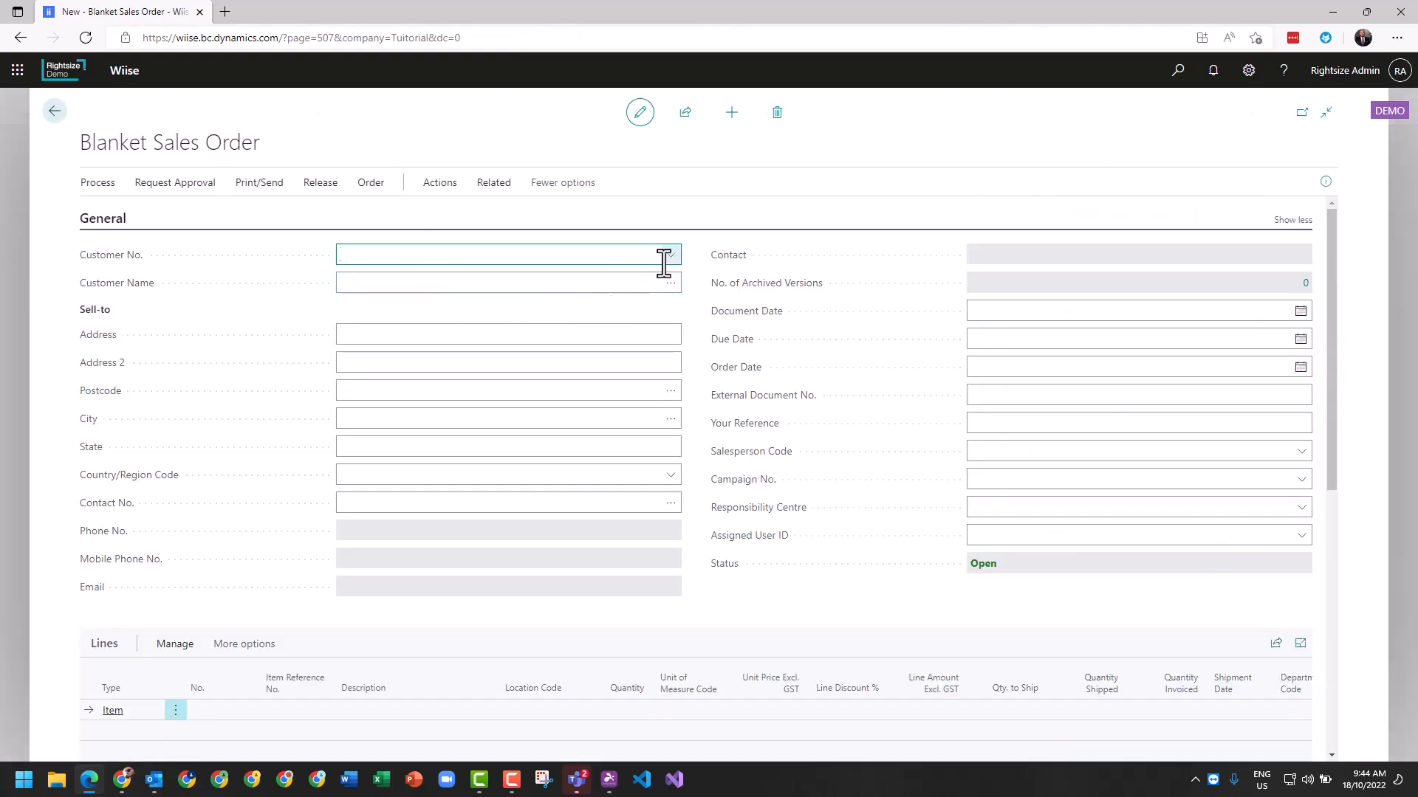
click(669, 257)
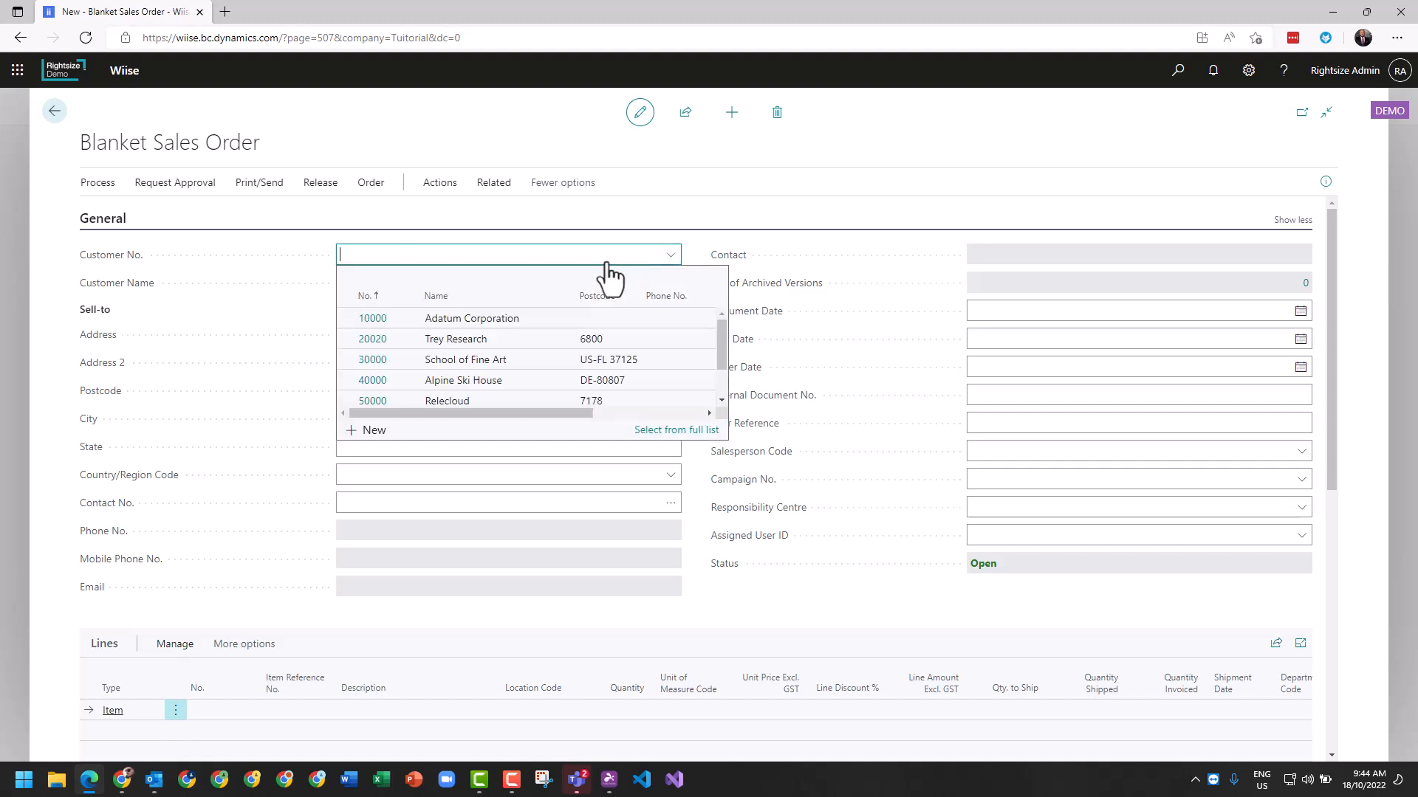
click(362, 317)
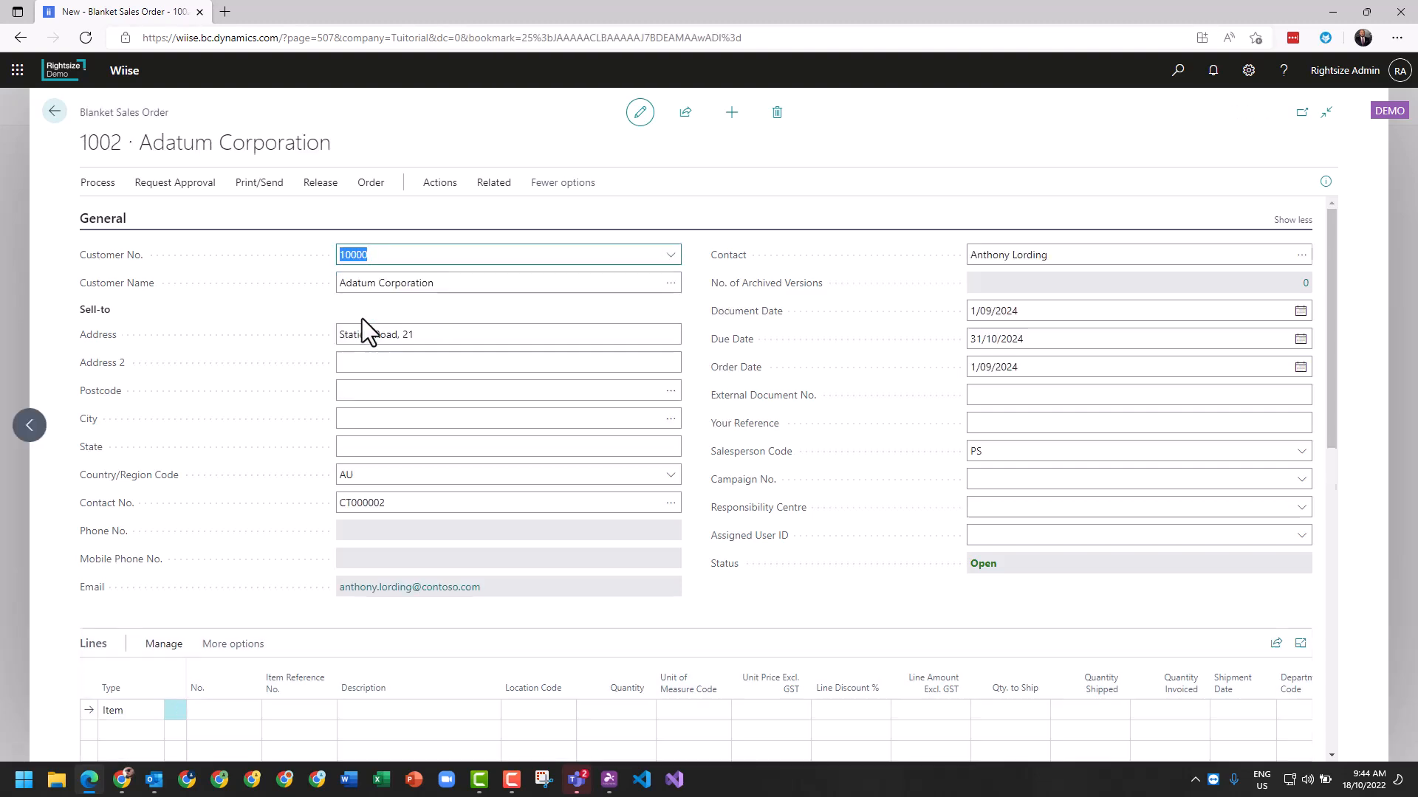
click(833, 613)
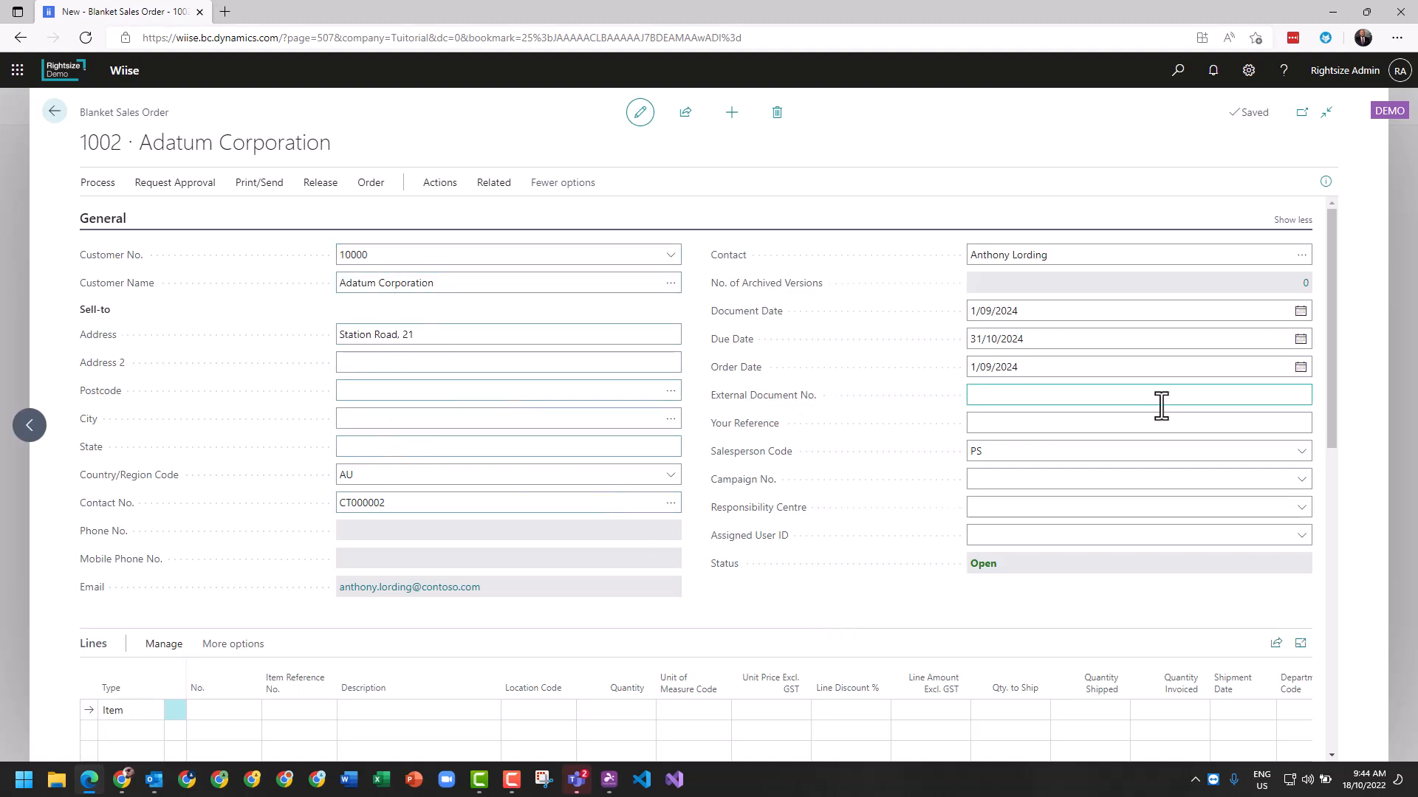
Step: Add item 1920-S, the ANTWERP Conference Table, as the first order line
click(1292, 219)
scroll(210, 474, down, 3)
click(207, 401)
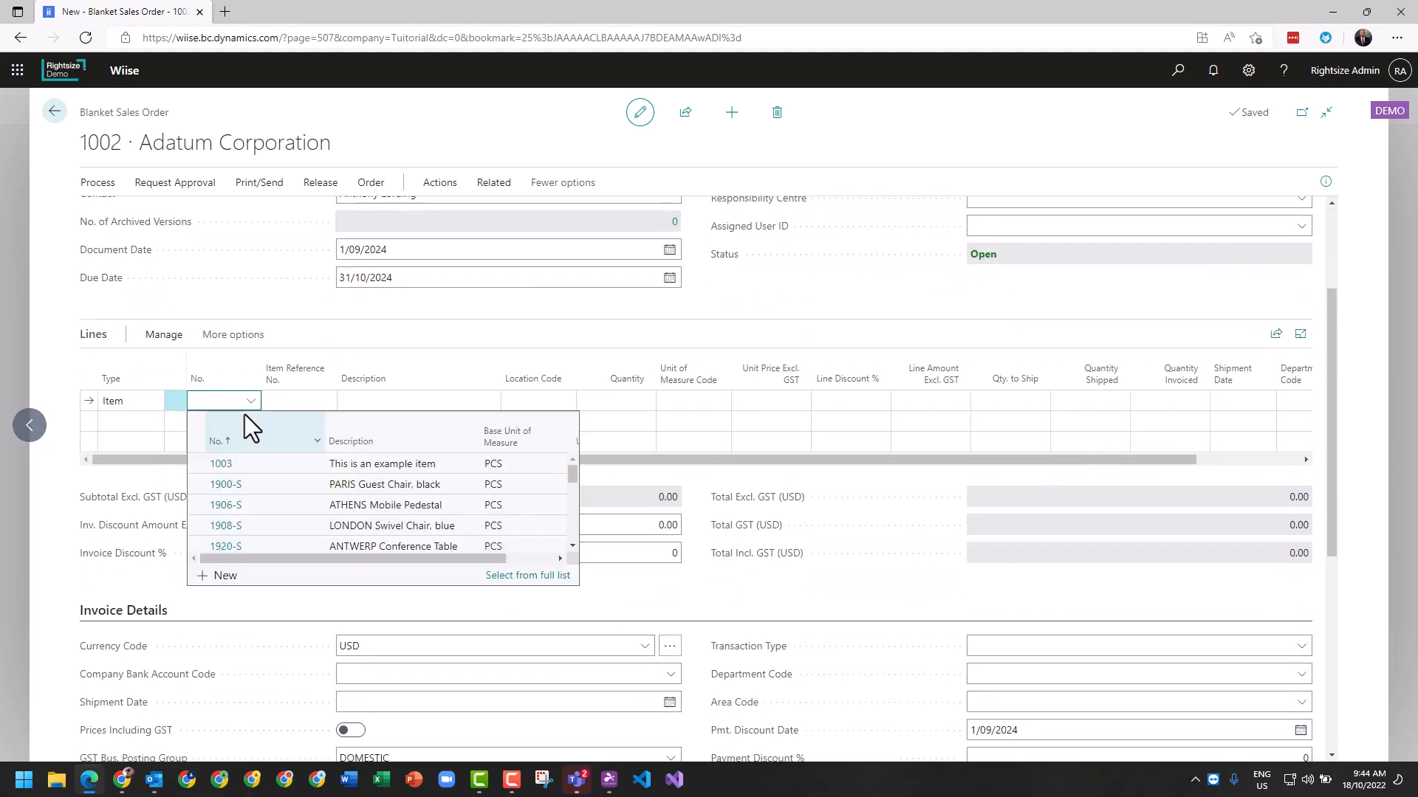
scroll(222, 547, down, 1)
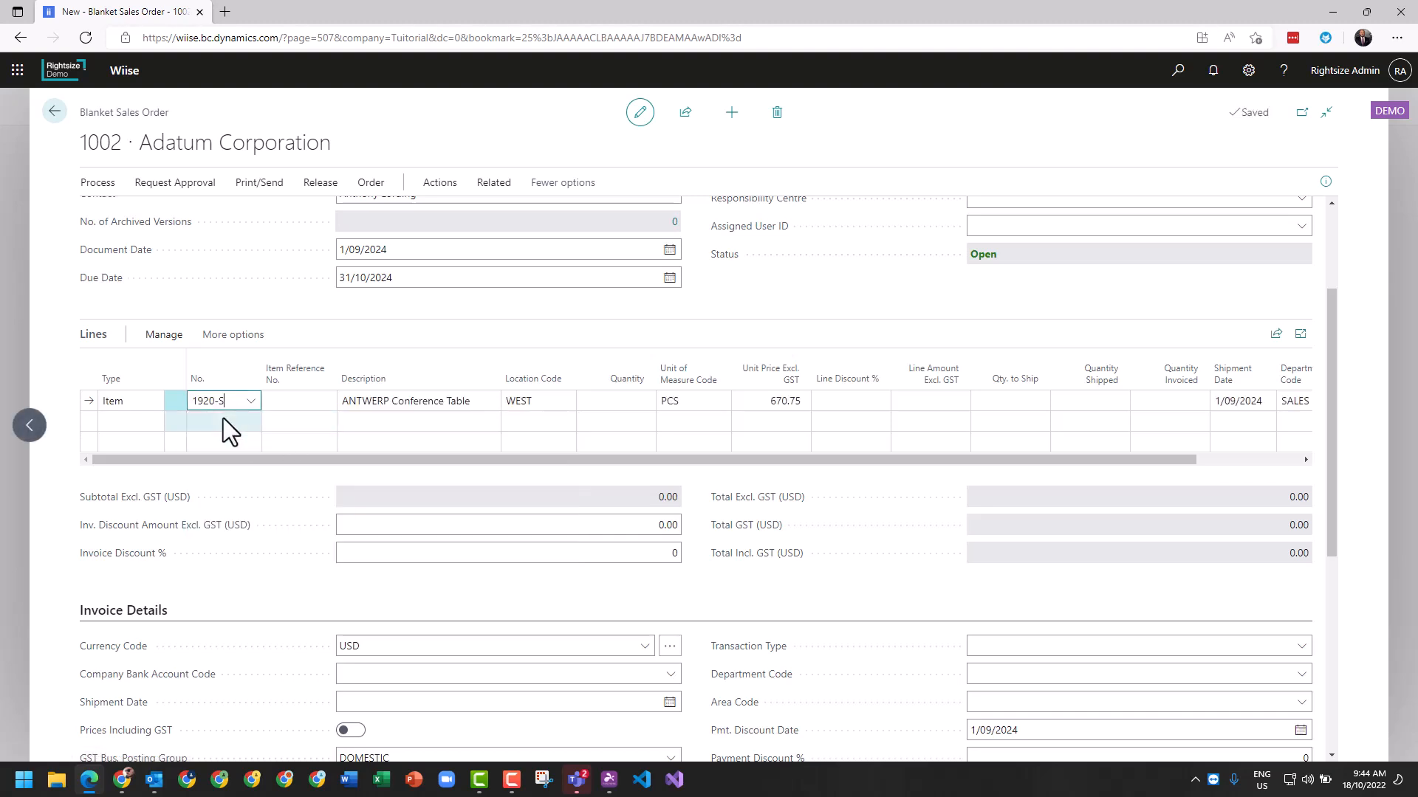
Step: Repeat item 1920-S on the following eight order lines, making nine identical item lines
key(Down)
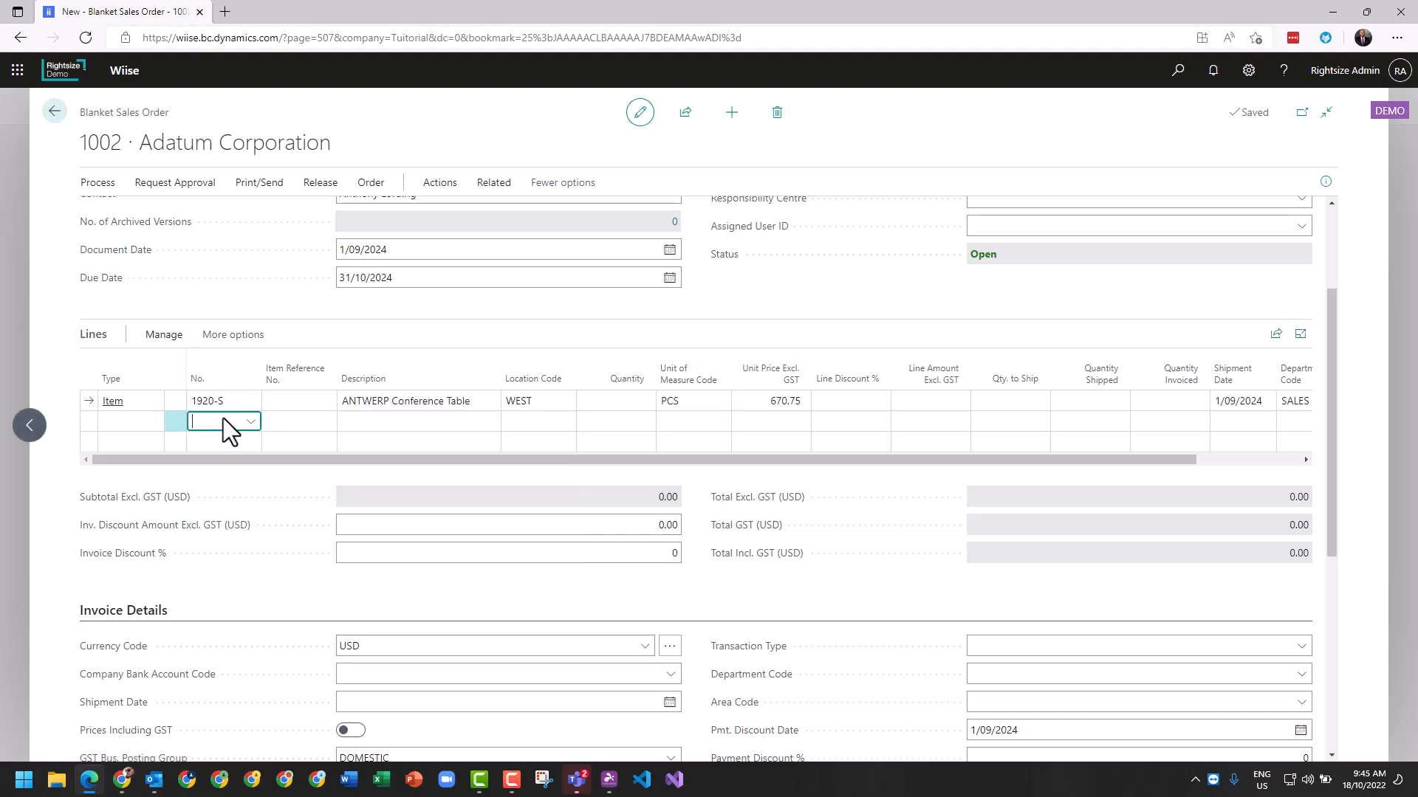
key(F8)
key(Down)
key(F8)
key(Down)
key(F8)
key(Down)
key(F8)
key(Down)
key(F8)
key(Down)
key(F8)
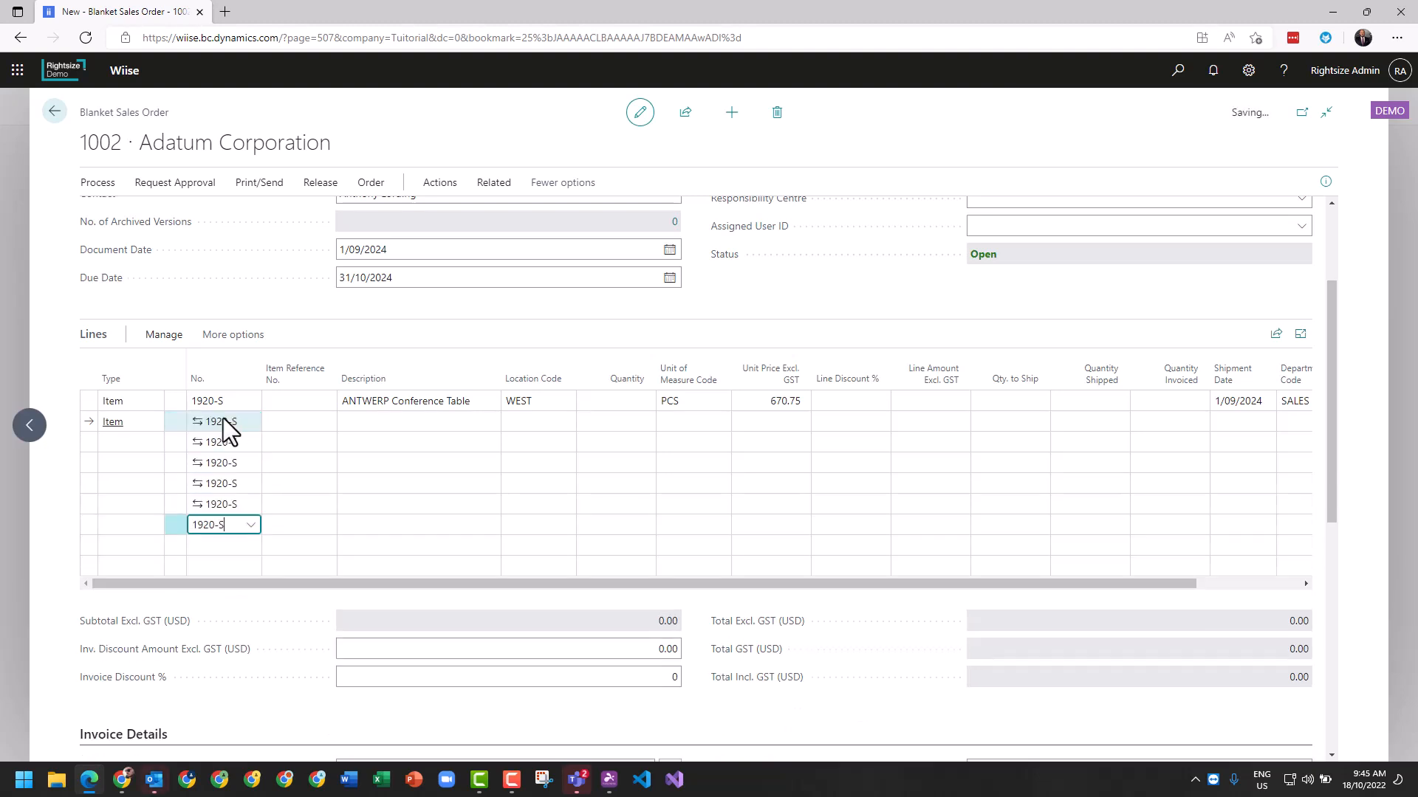
key(Down)
key(F8)
key(Down)
key(F8)
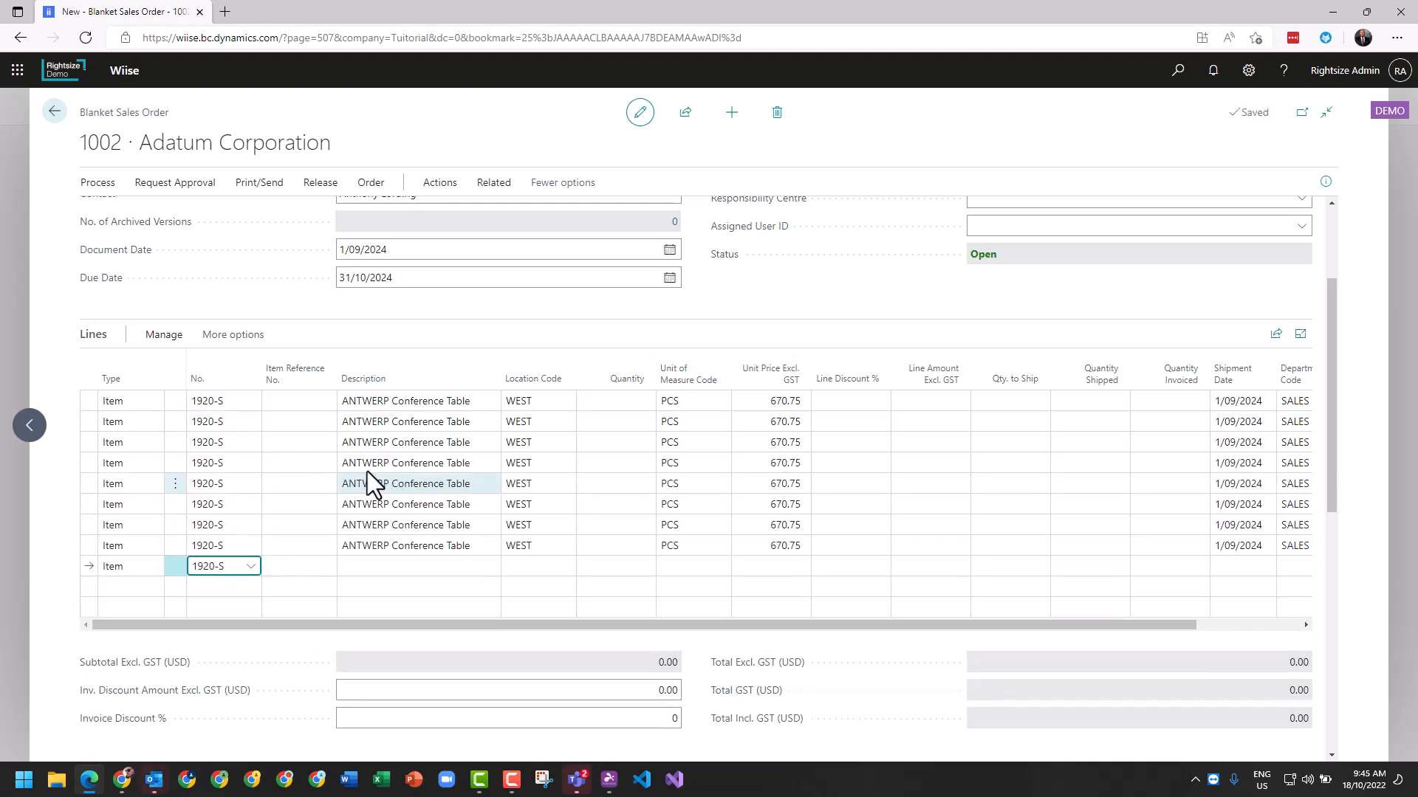
Step: Clear the location code on all nine order lines
click(538, 402)
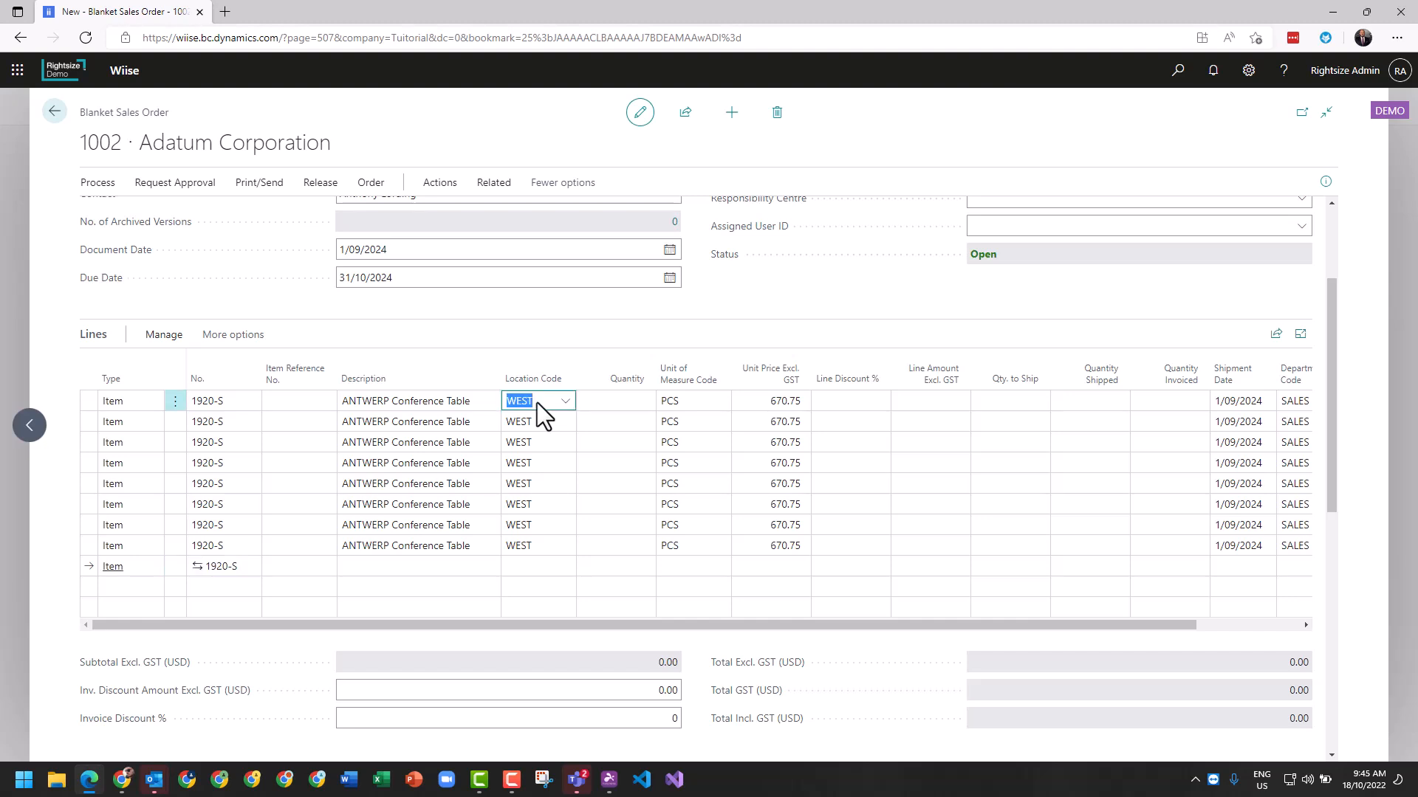
key(Delete)
key(Down)
key(F8)
key(Down)
key(F8)
key(Down)
key(F8)
key(Down)
key(F8)
key(Down)
key(F8)
key(Down)
key(F8)
key(Down)
key(F8)
key(Down)
key(F8)
key(Up)
key(Up)
key(Up)
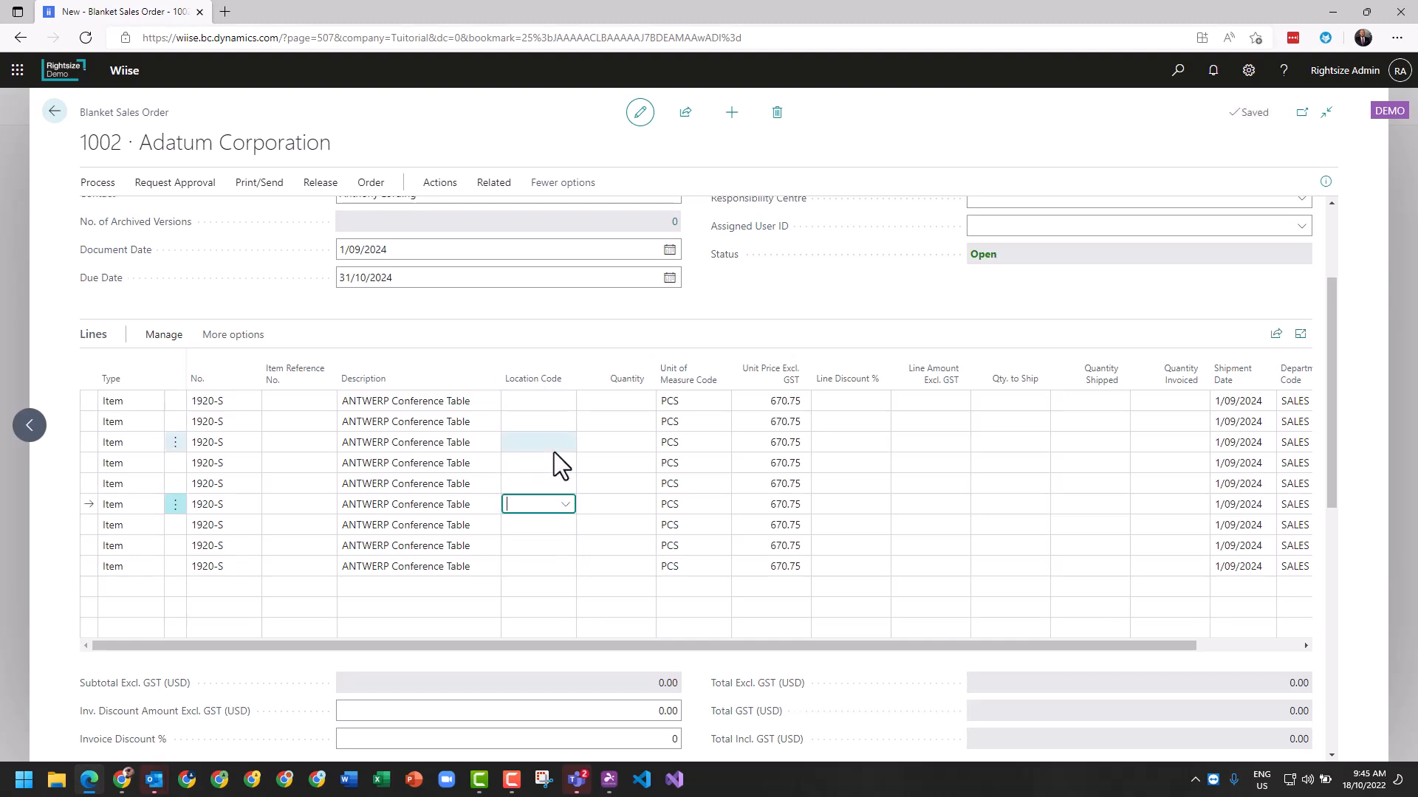
Step: Set the quantity to 1 on all nine order lines
click(594, 401)
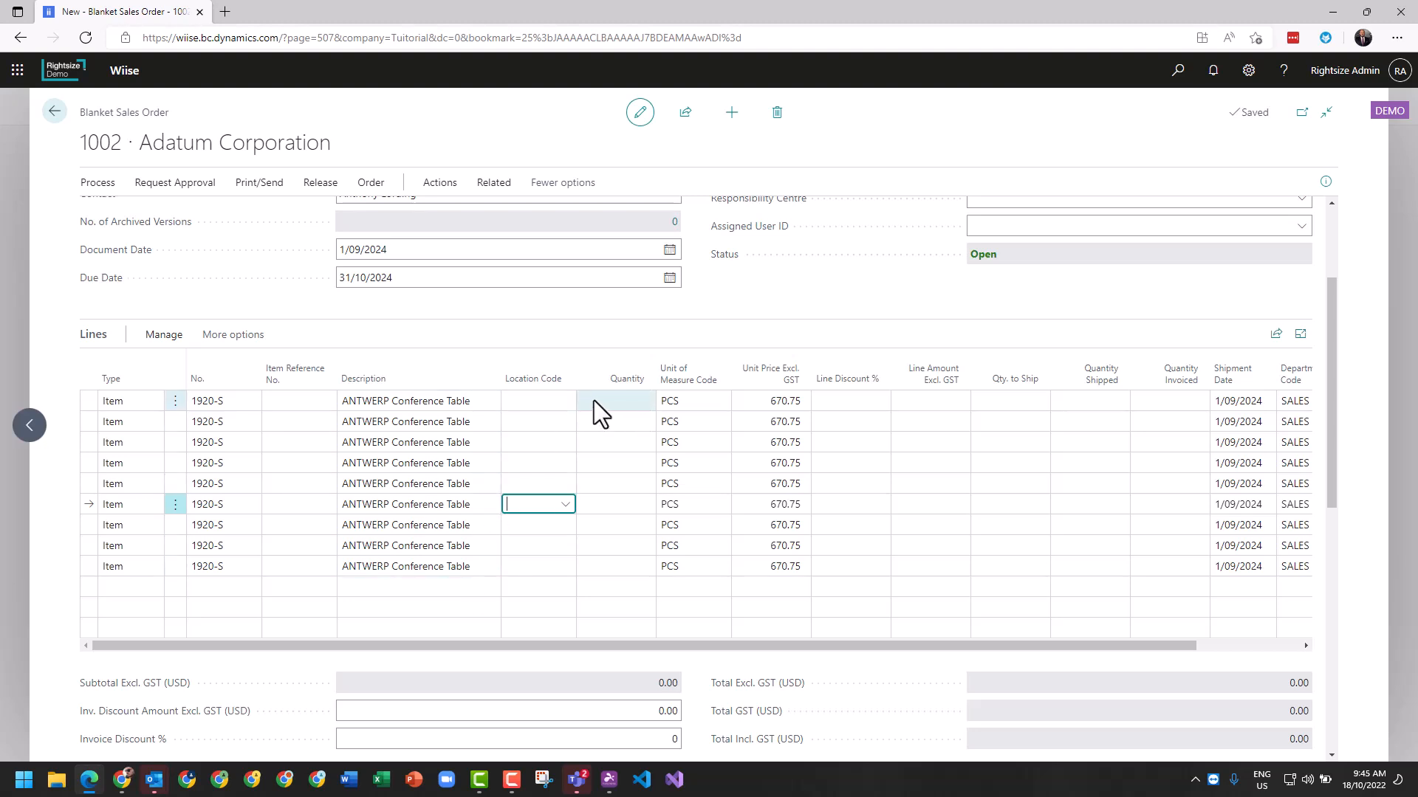
text(1)
key(Down)
key(F8)
key(Down)
key(F8)
key(Down)
key(F8)
key(Down)
key(F8)
key(Down)
key(F8)
key(Down)
key(F8)
key(Down)
key(F8)
key(Down)
key(F8)
key(Up)
key(Up)
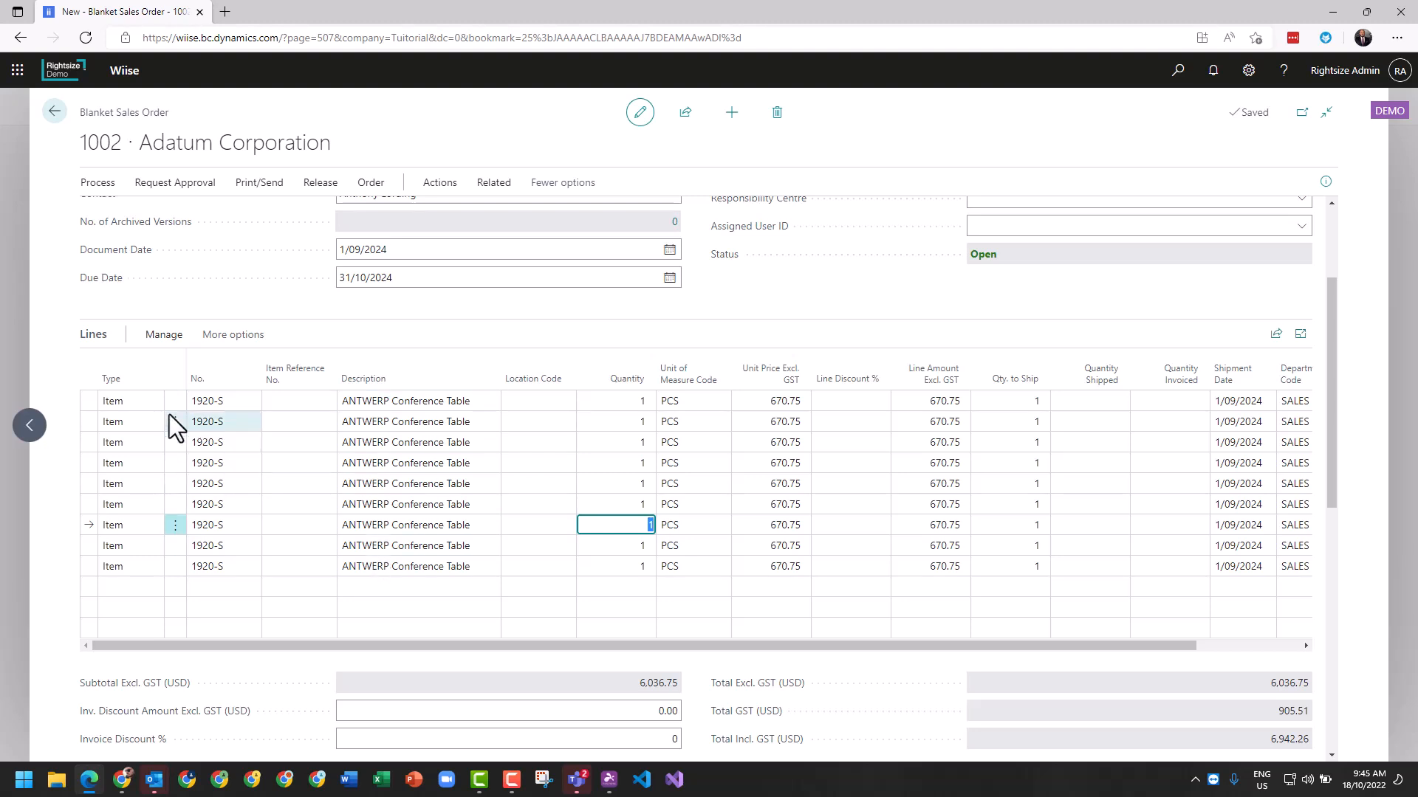
Step: Set the second order line's shipment date to 1/10/2024
click(1246, 417)
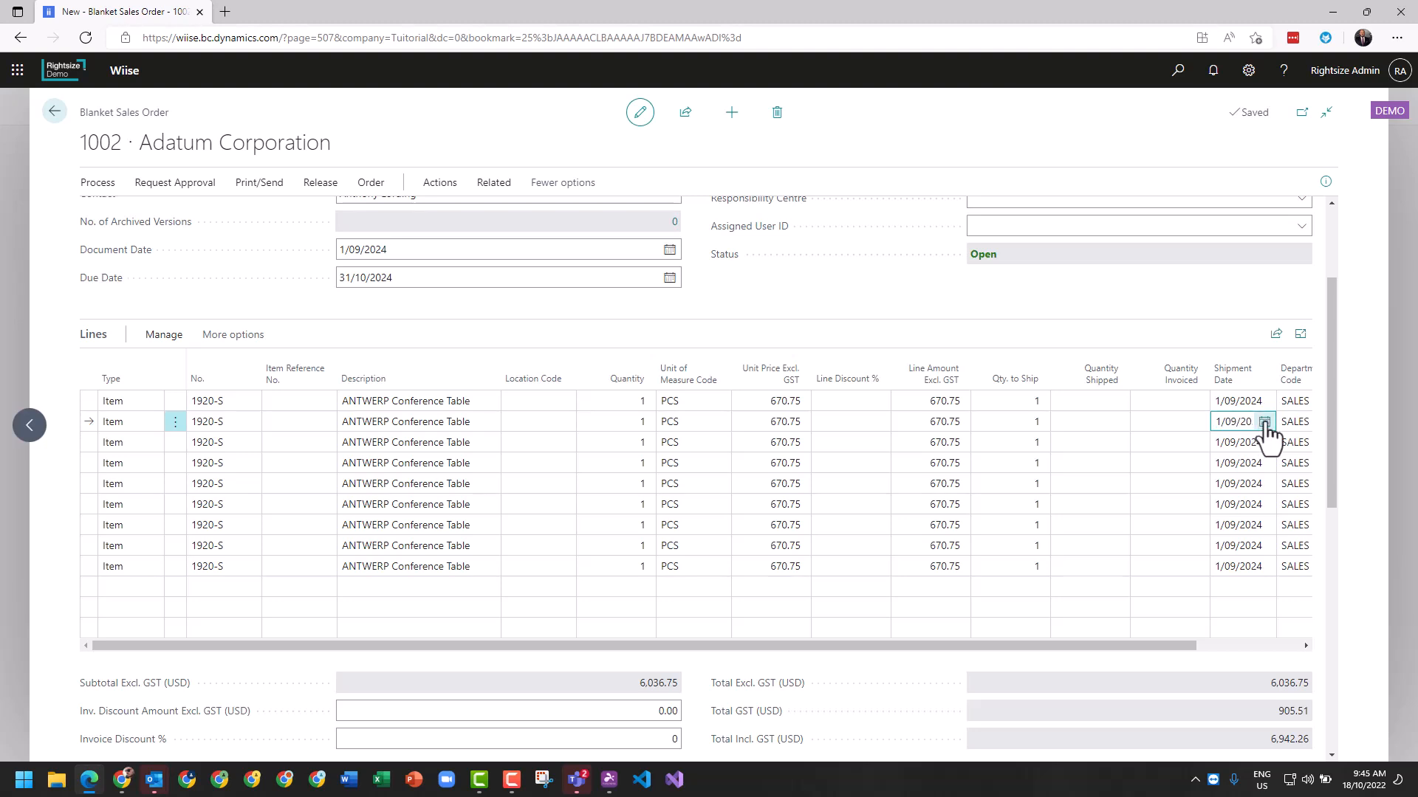
click(1264, 421)
click(1364, 446)
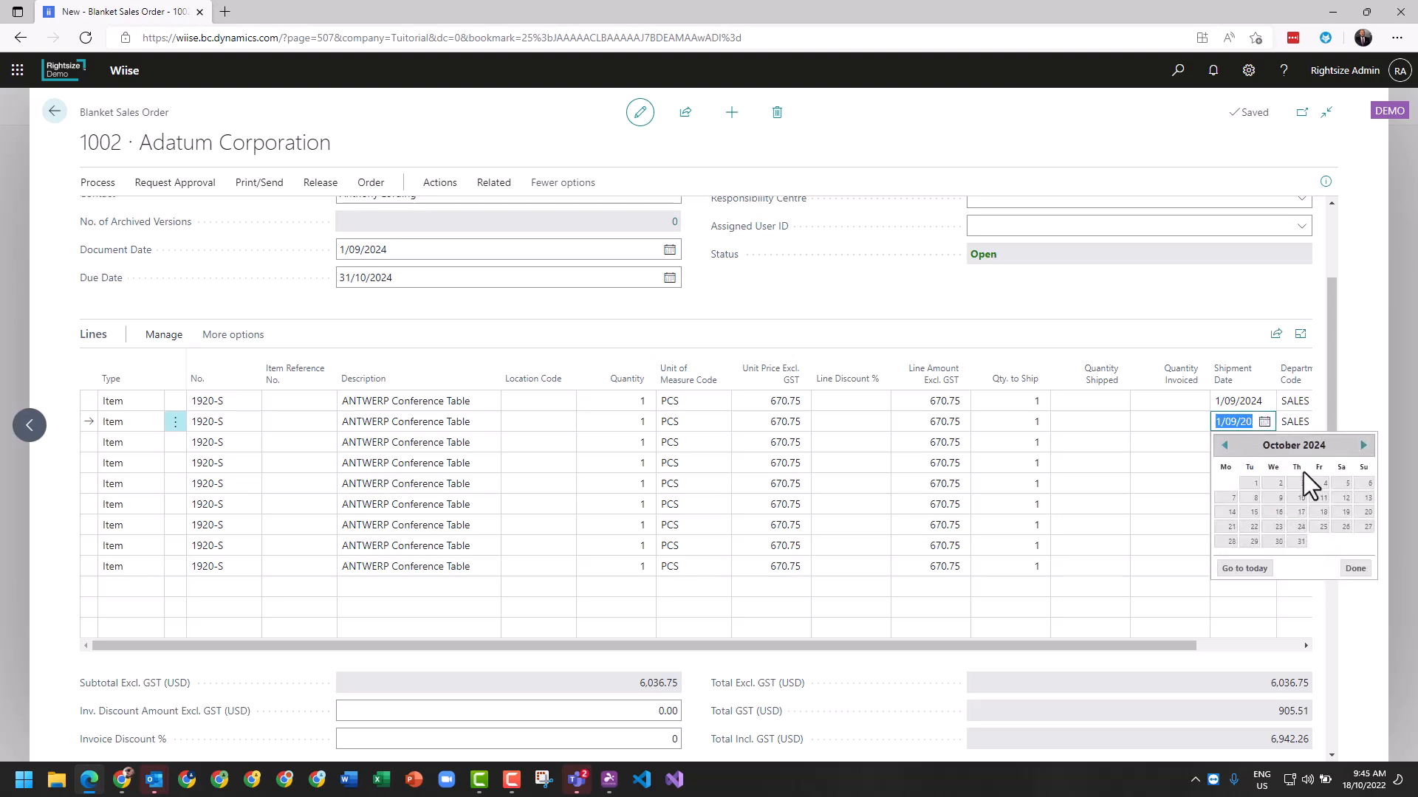
click(1249, 484)
Step: Set the third order line's shipment date to 1/11/2024
click(1251, 446)
click(1264, 443)
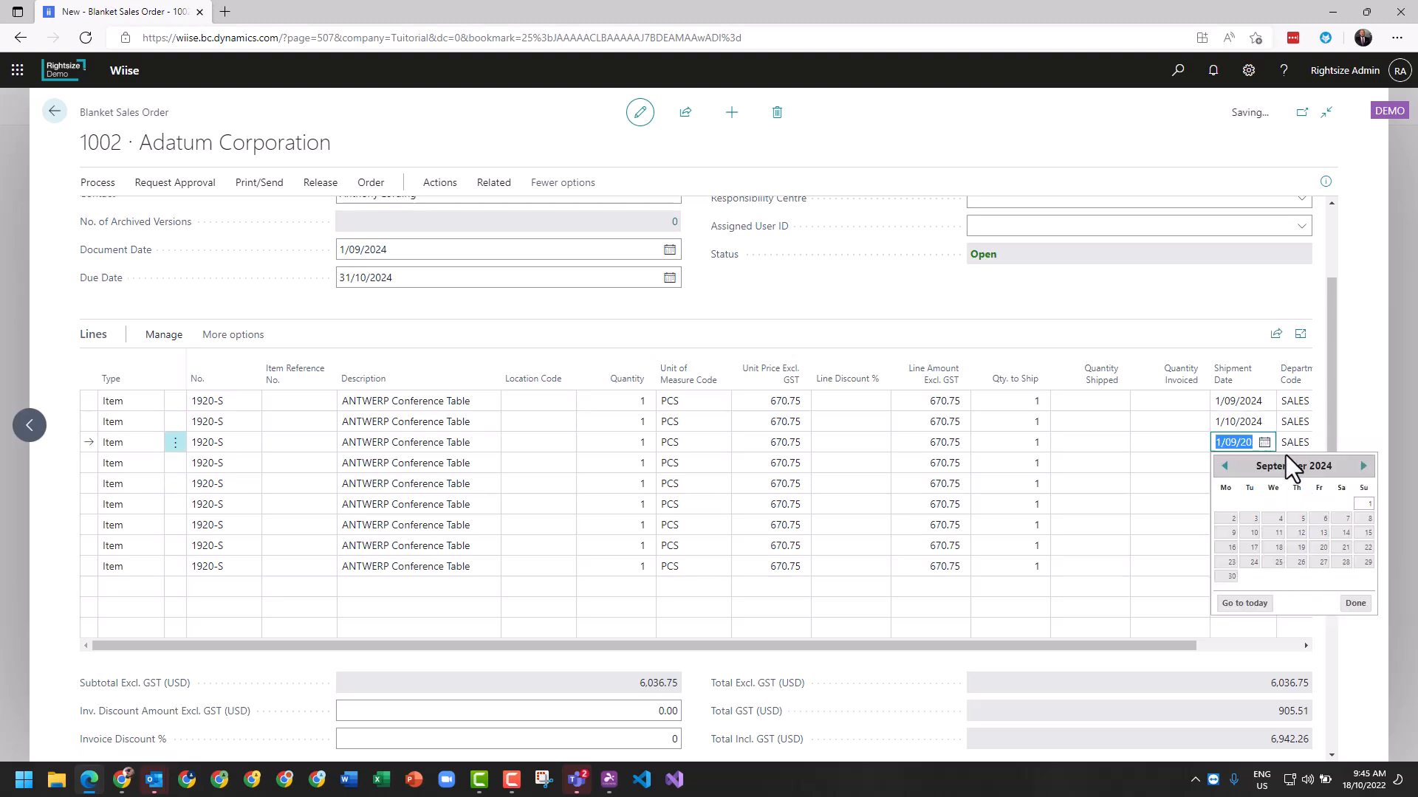
click(1364, 466)
click(1363, 466)
click(1318, 504)
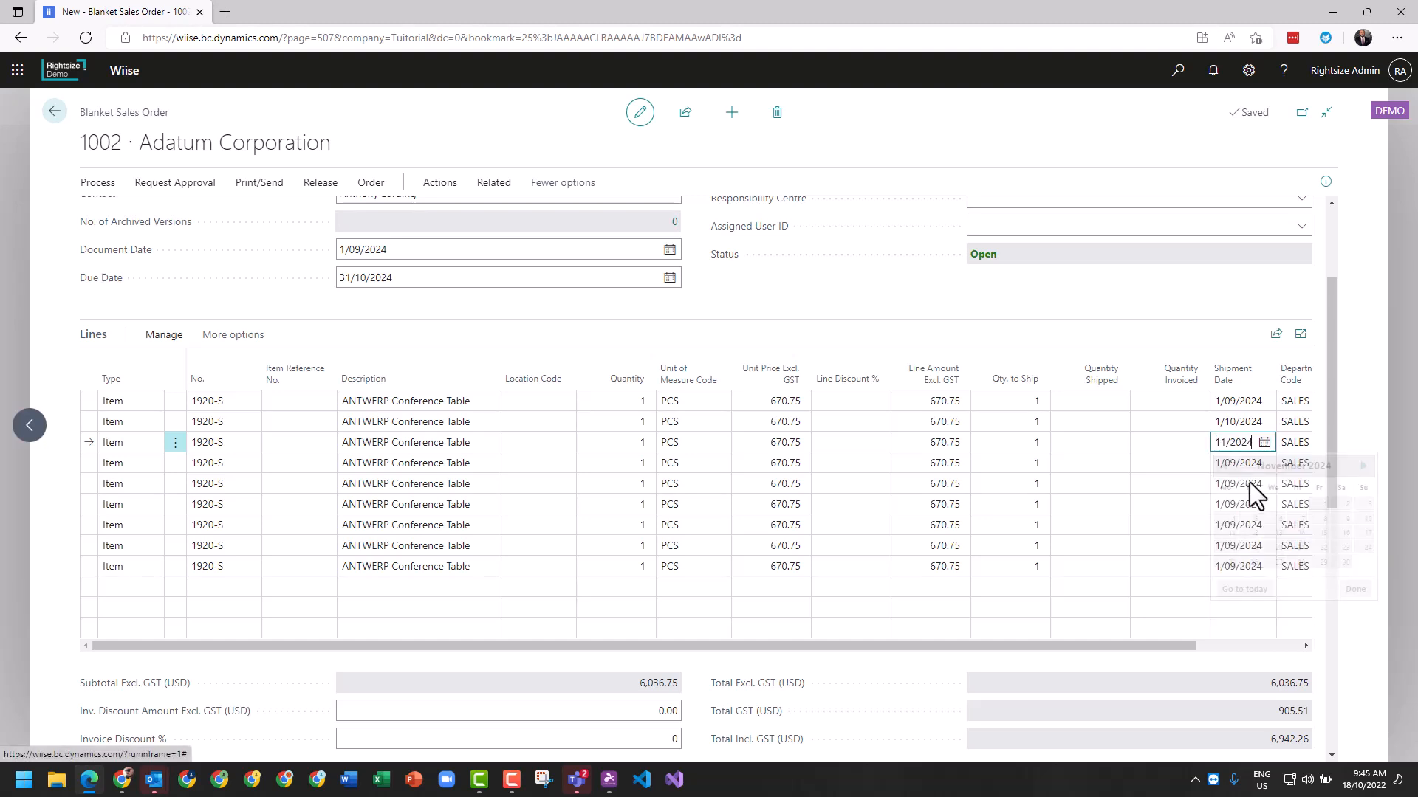
Step: Set the fourth order line's shipment date to 1/12/2024
click(1247, 463)
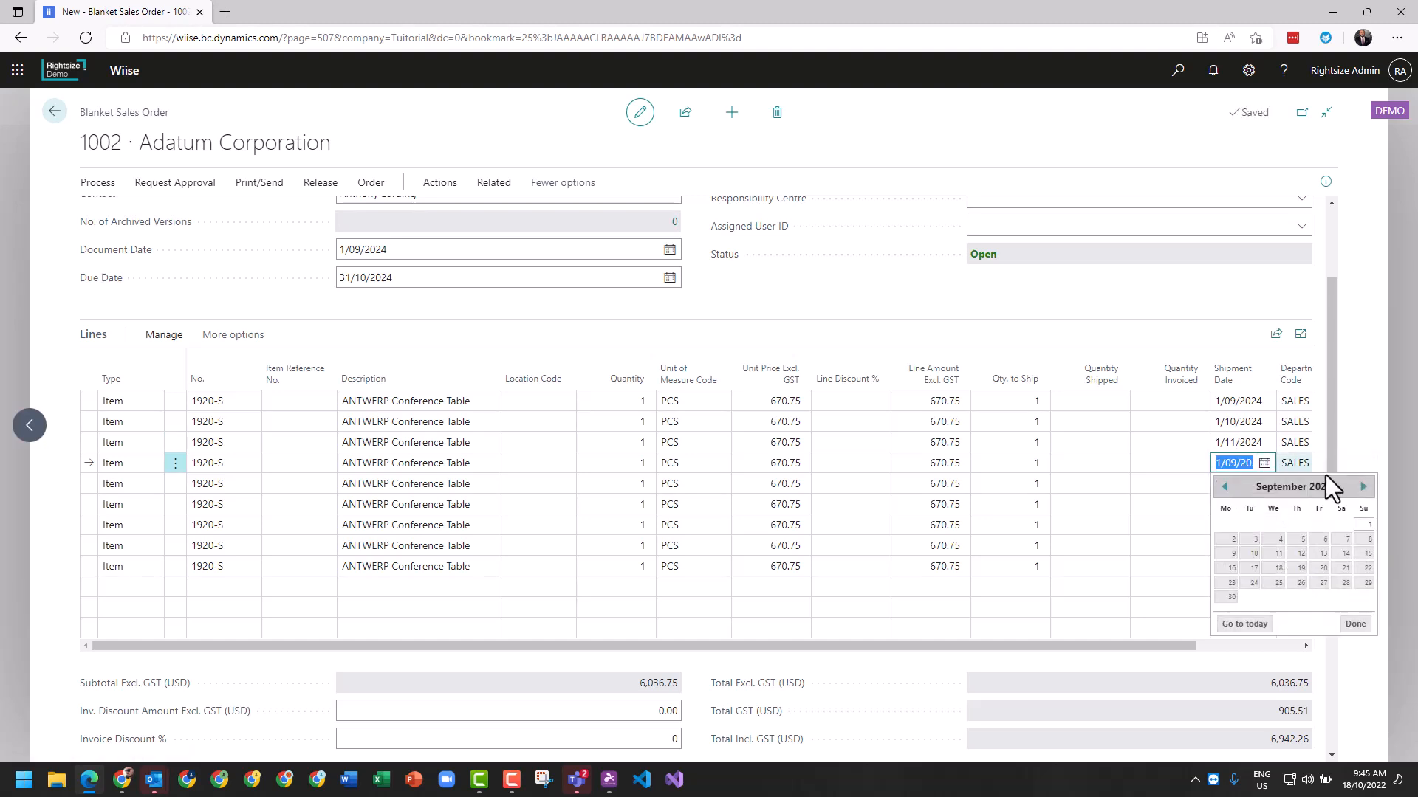
click(1364, 486)
click(1364, 487)
click(1364, 486)
click(1366, 524)
Step: Set the fifth order line's shipment date to 1 January 2025
click(1250, 489)
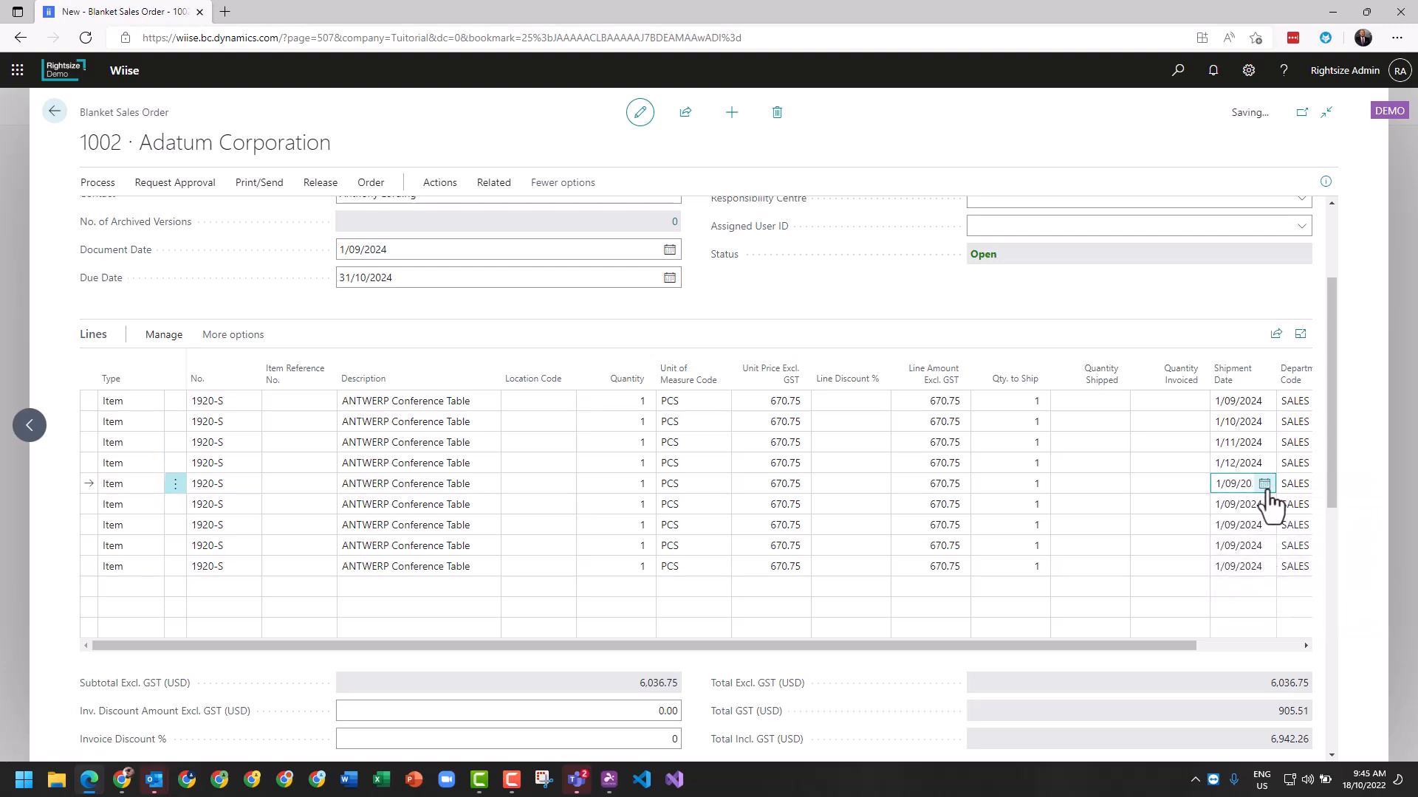
click(1363, 507)
click(1364, 508)
click(1364, 508)
click(1364, 508)
click(1273, 545)
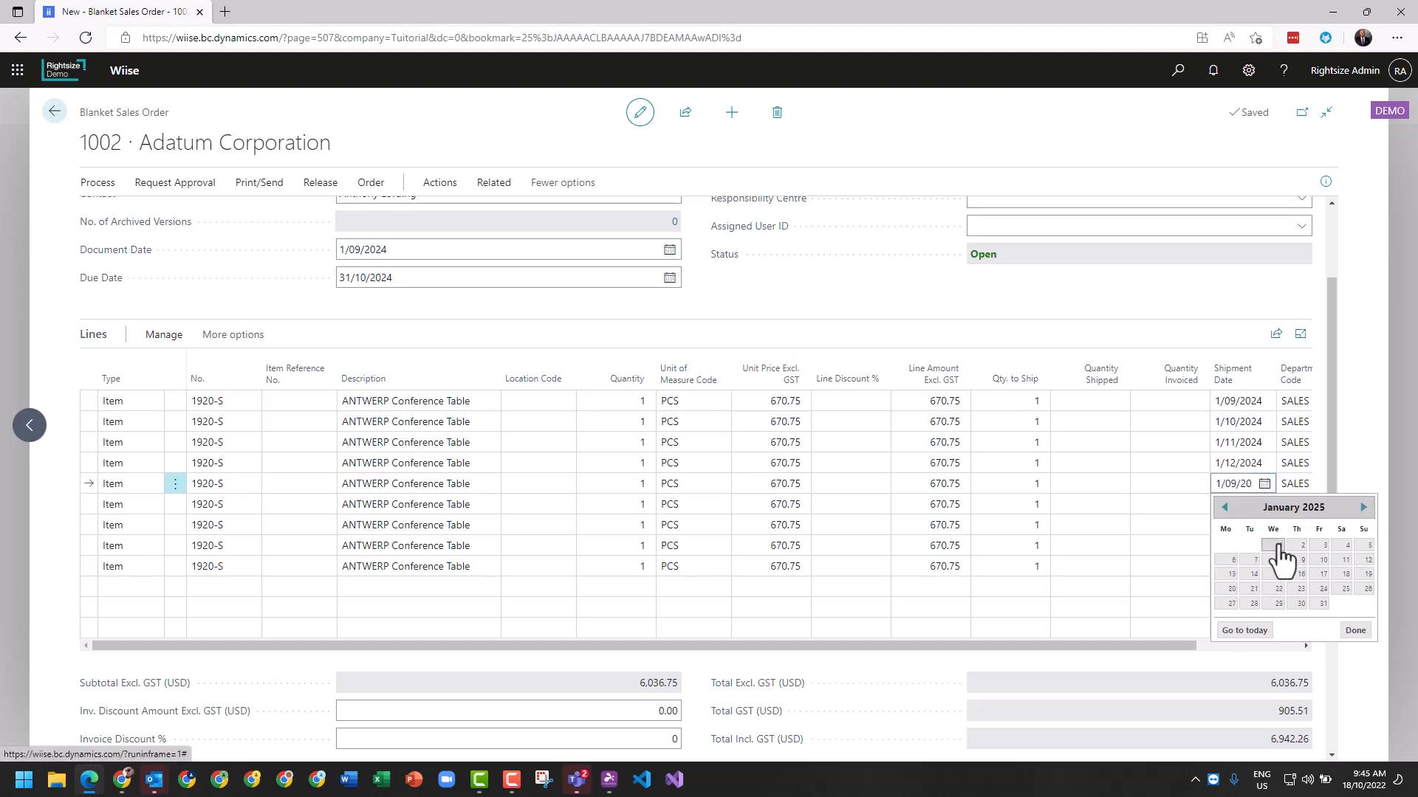
Step: Set the sixth order line's shipment date to 1 February 2025
click(1251, 508)
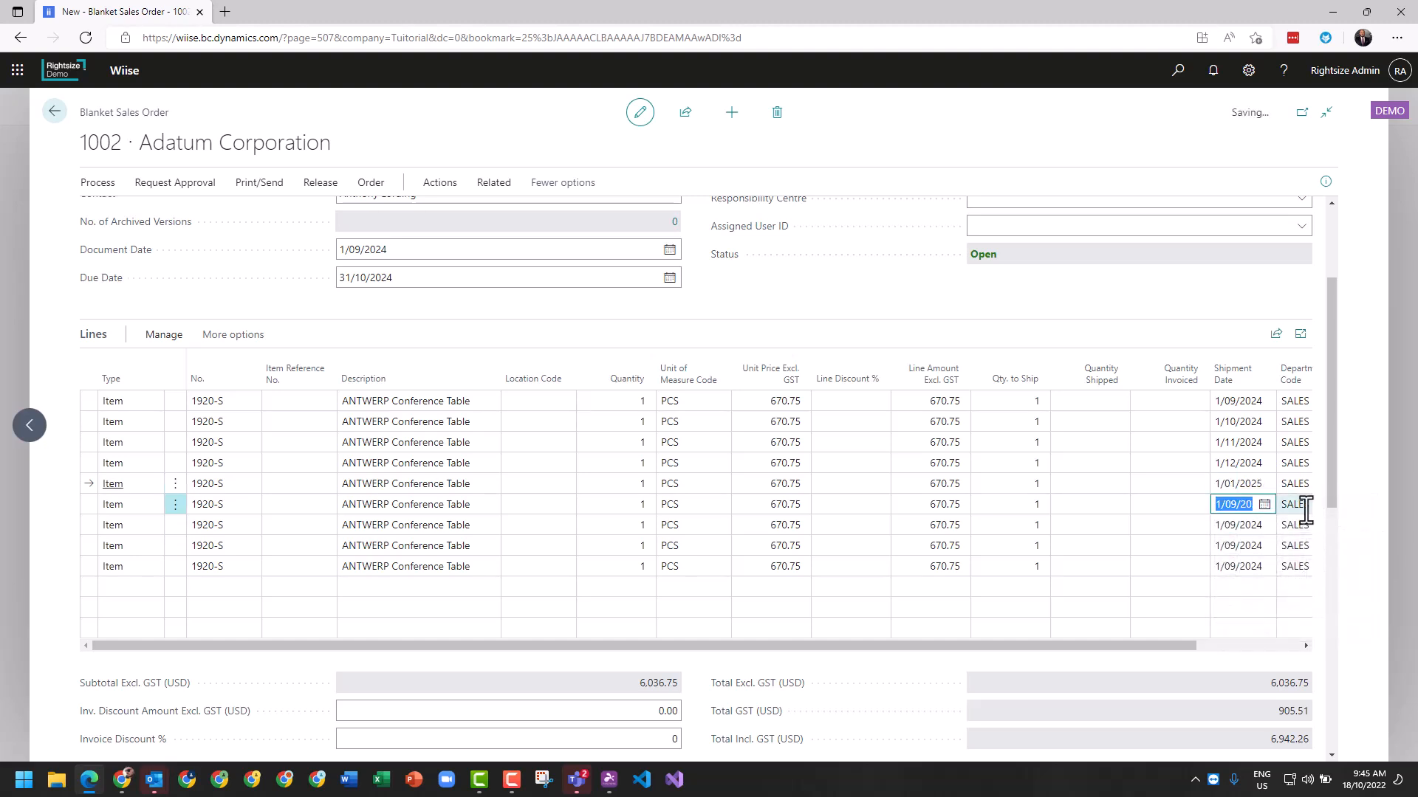
click(1264, 505)
click(1374, 530)
click(1374, 529)
click(1374, 530)
click(1374, 530)
click(1374, 530)
click(1346, 565)
Step: Set the seventh order line's shipment date to 1 March 2025
click(1226, 527)
click(1264, 525)
click(1365, 548)
click(1365, 549)
click(1364, 549)
click(1364, 548)
click(1365, 549)
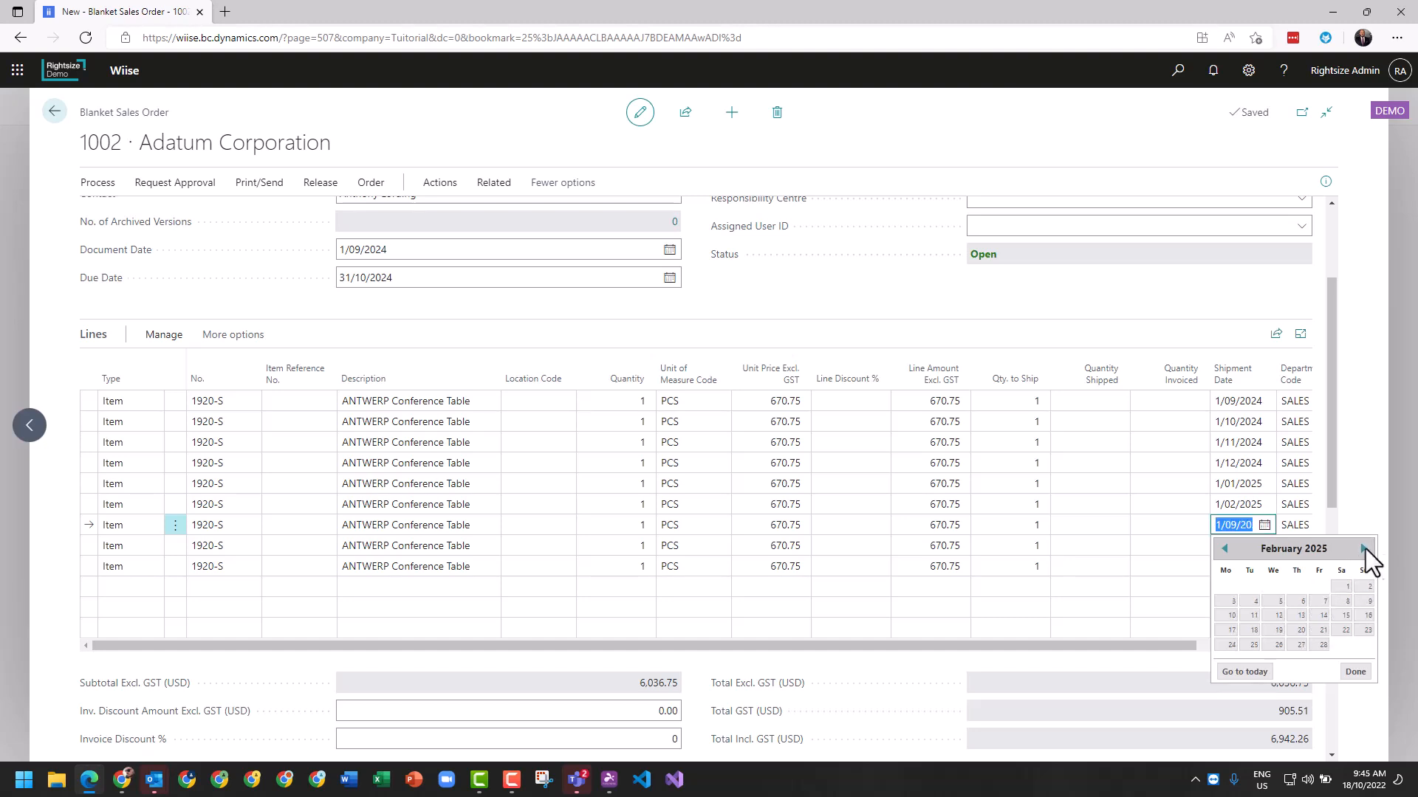
click(1364, 549)
click(1340, 587)
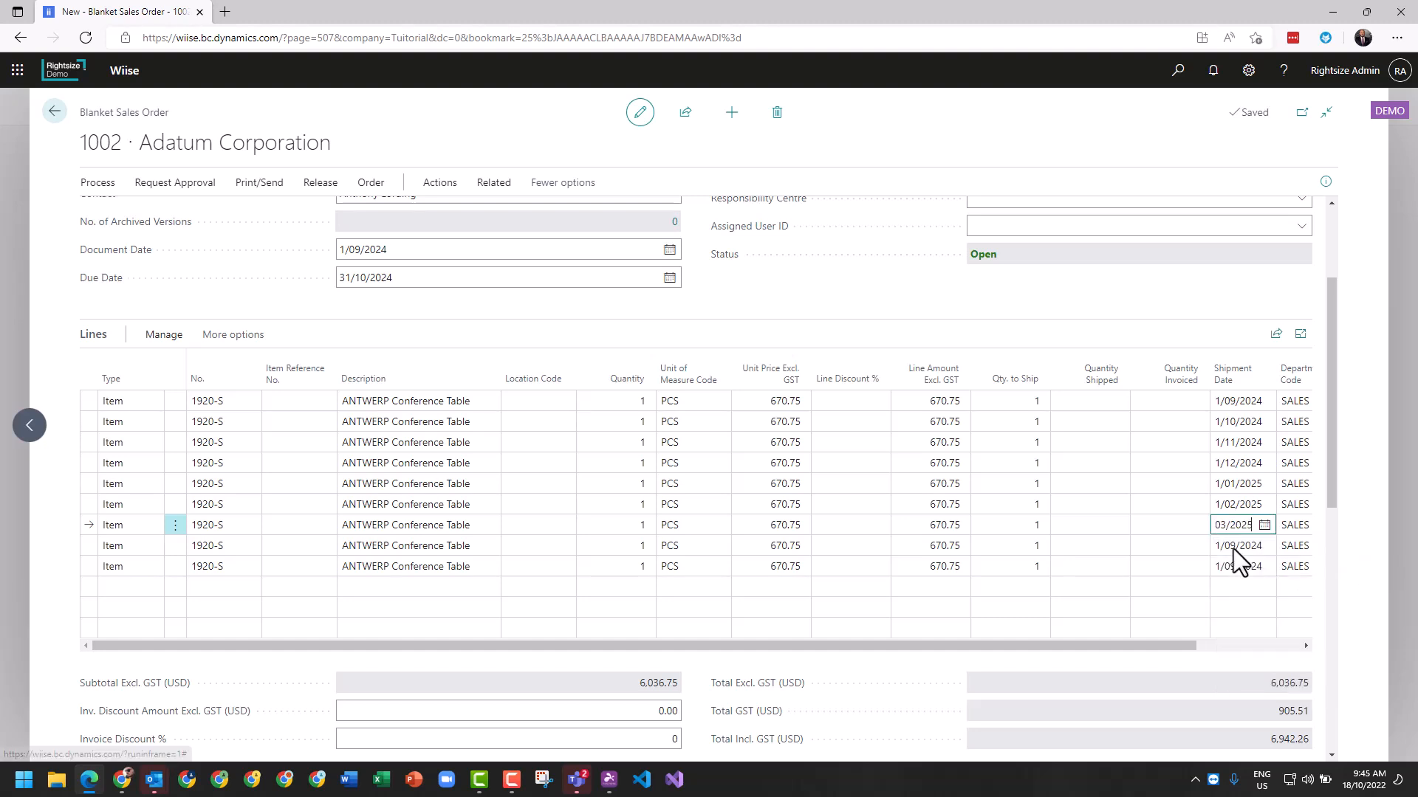
click(1239, 550)
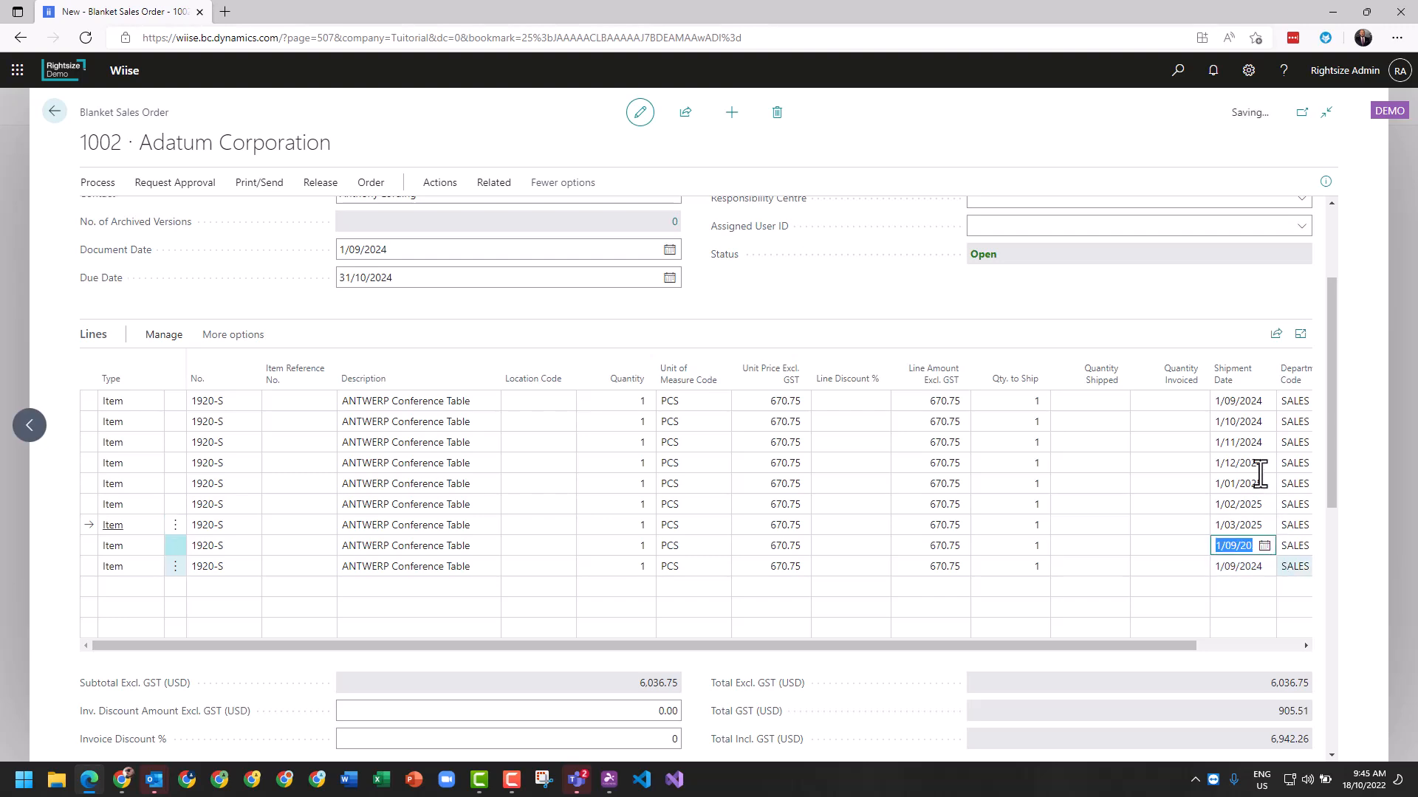
Step: Review the blanket sales order's general fields, lines, totals and invoice details, and check the available processing actions
drag(1106, 646, 804, 644)
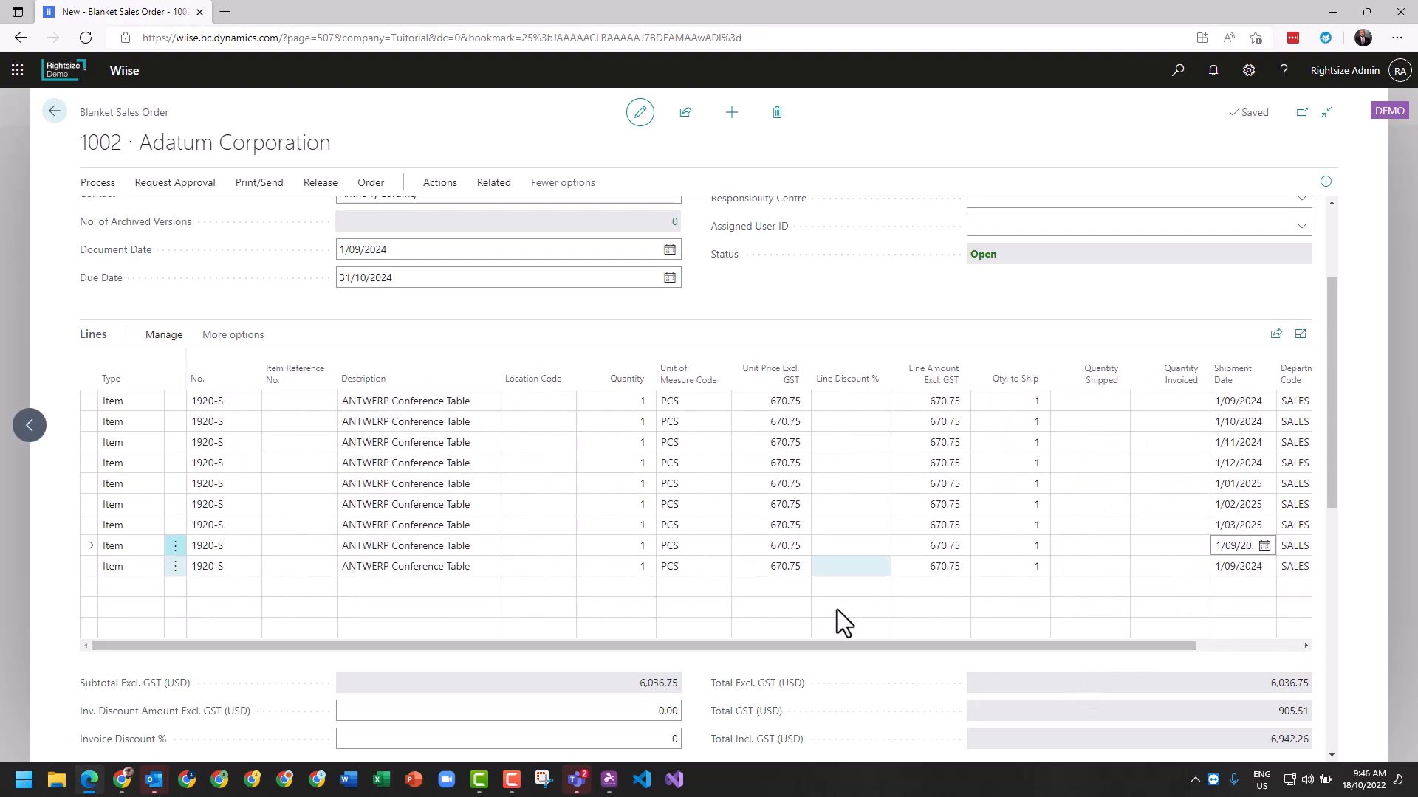
scroll(391, 374, up, 3)
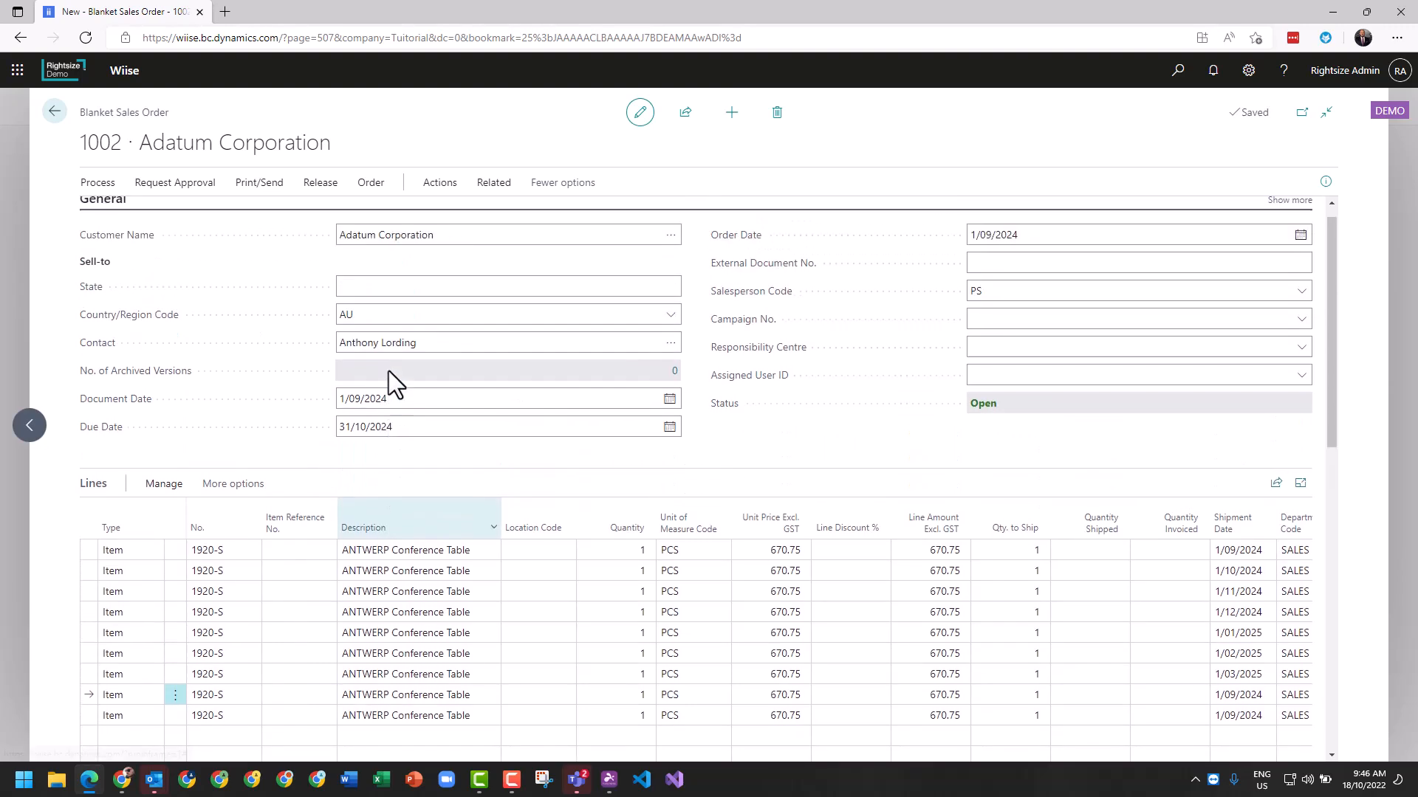
scroll(614, 475, down, 10)
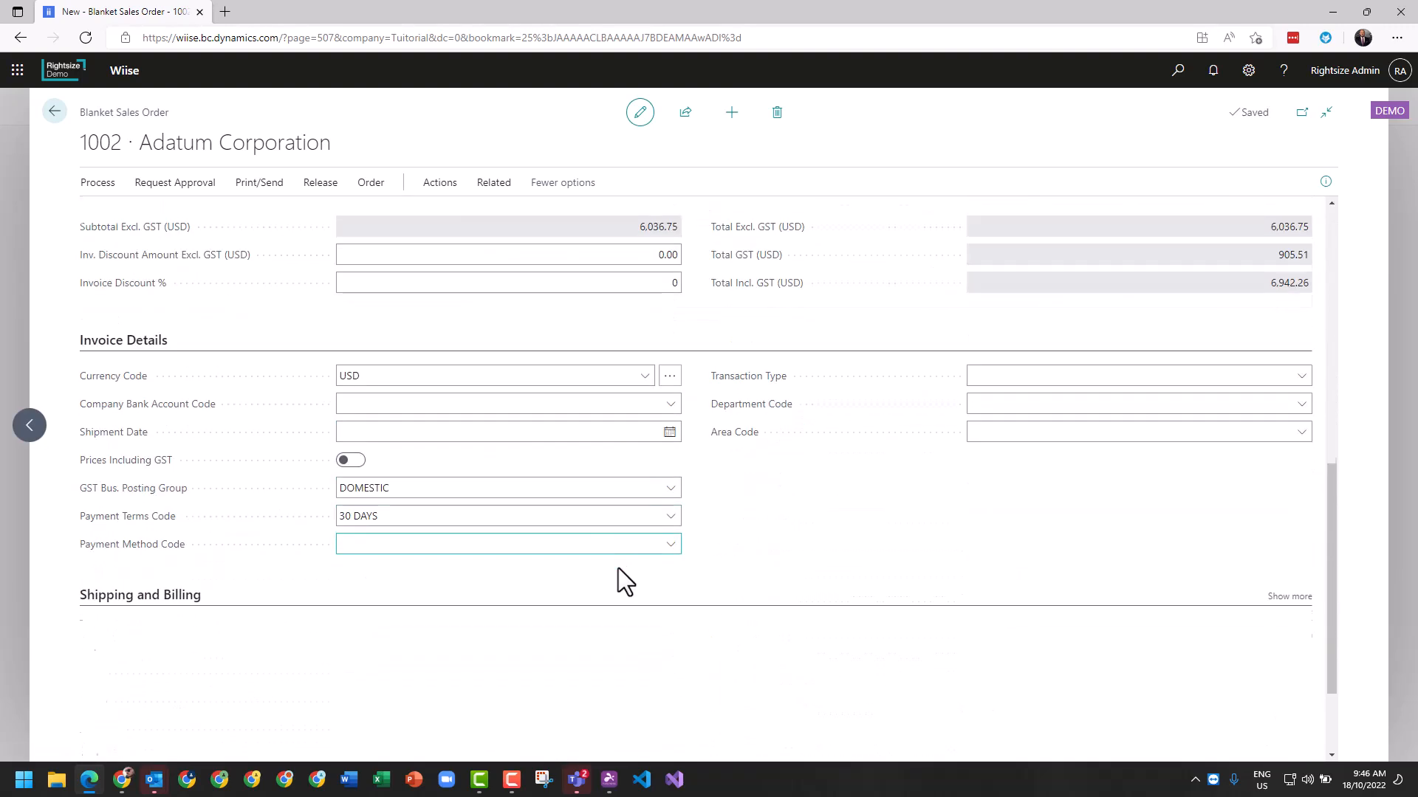
scroll(612, 561, up, 3)
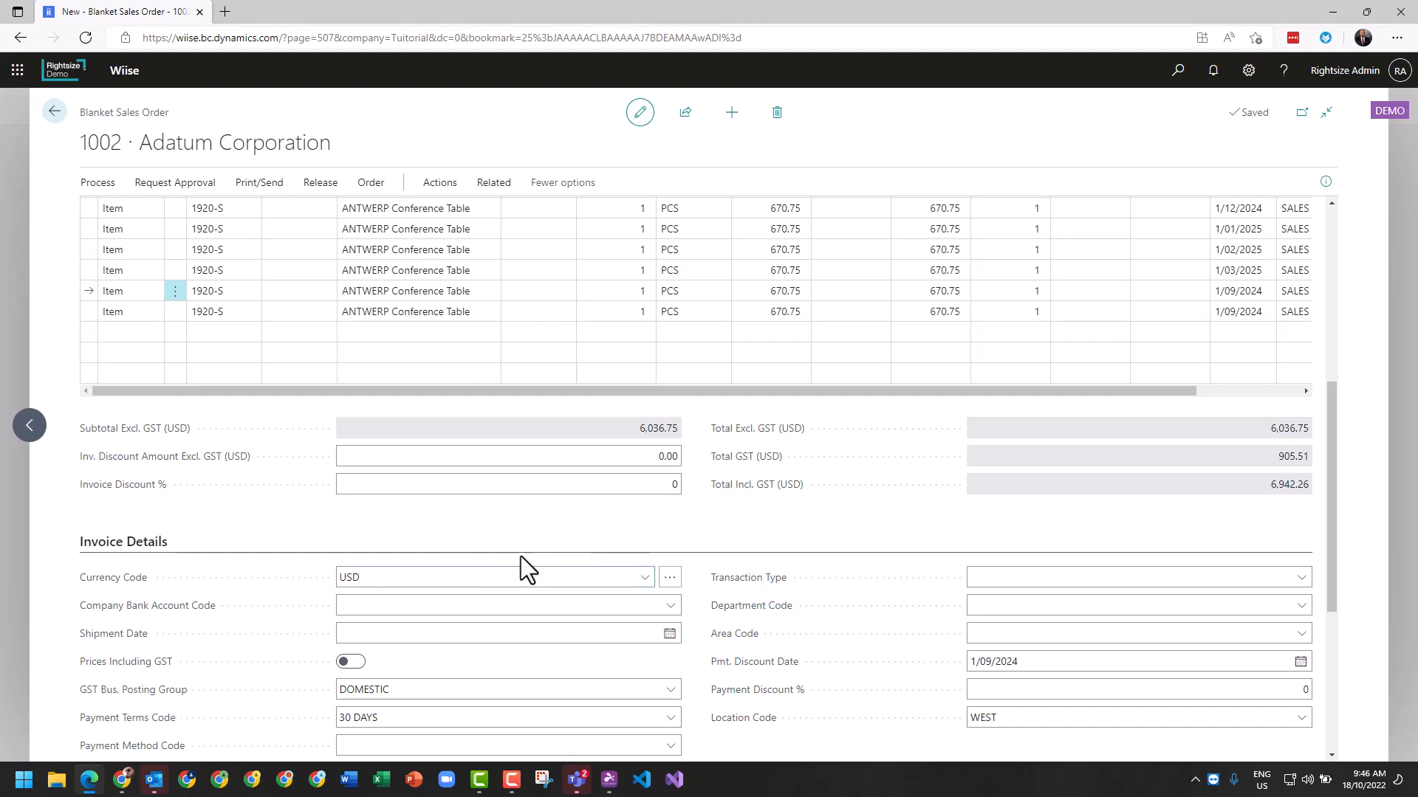
scroll(543, 537, up, 6)
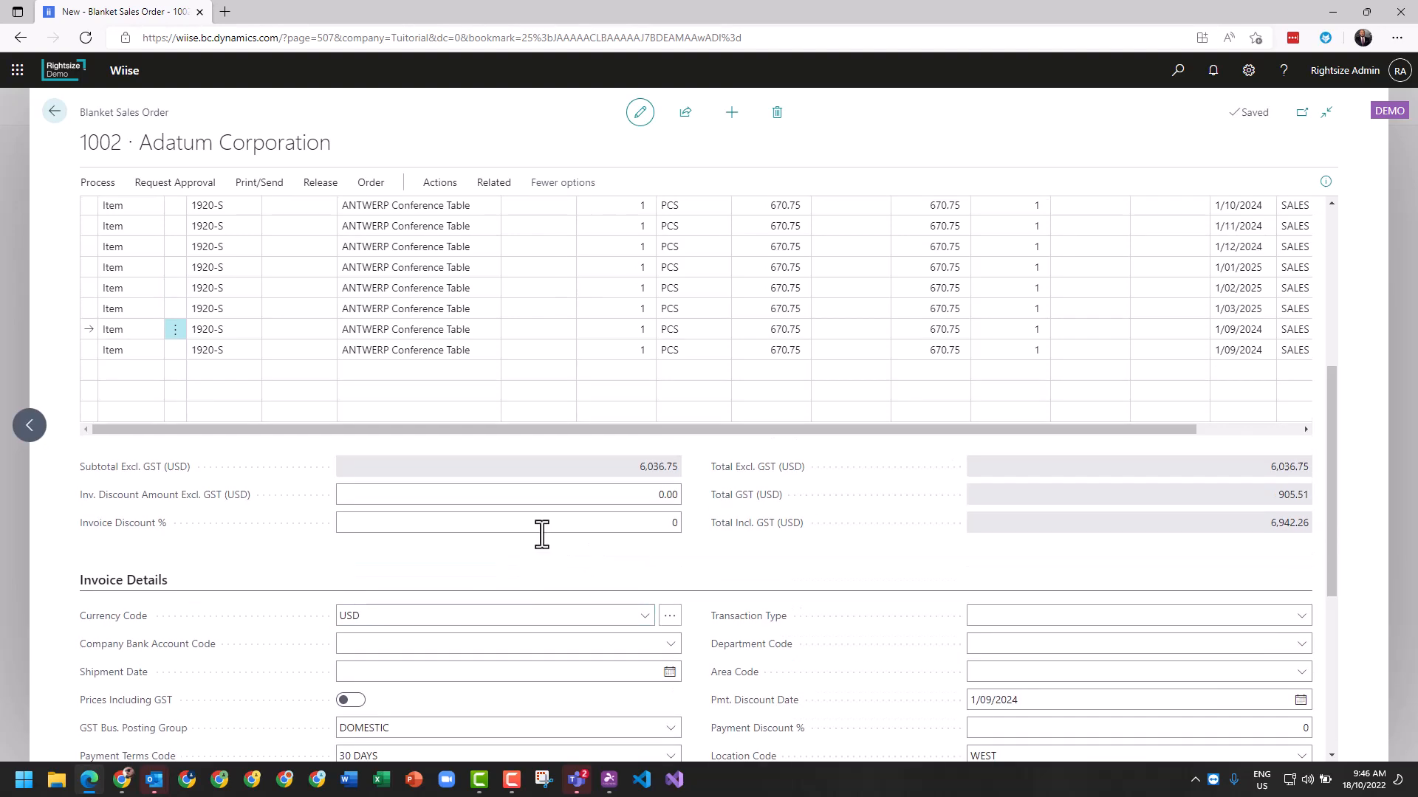
click(96, 184)
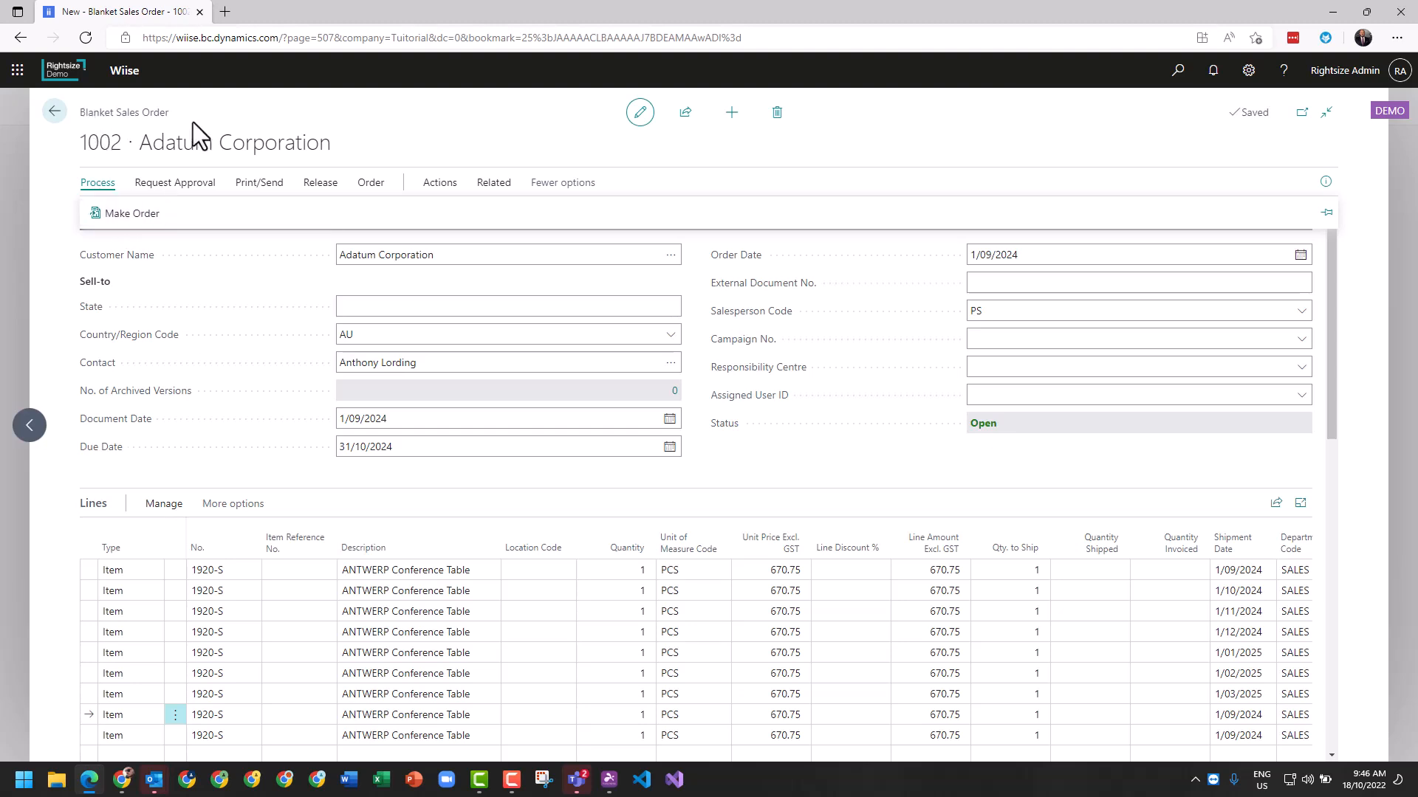
drag(100, 144, 285, 148)
click(285, 148)
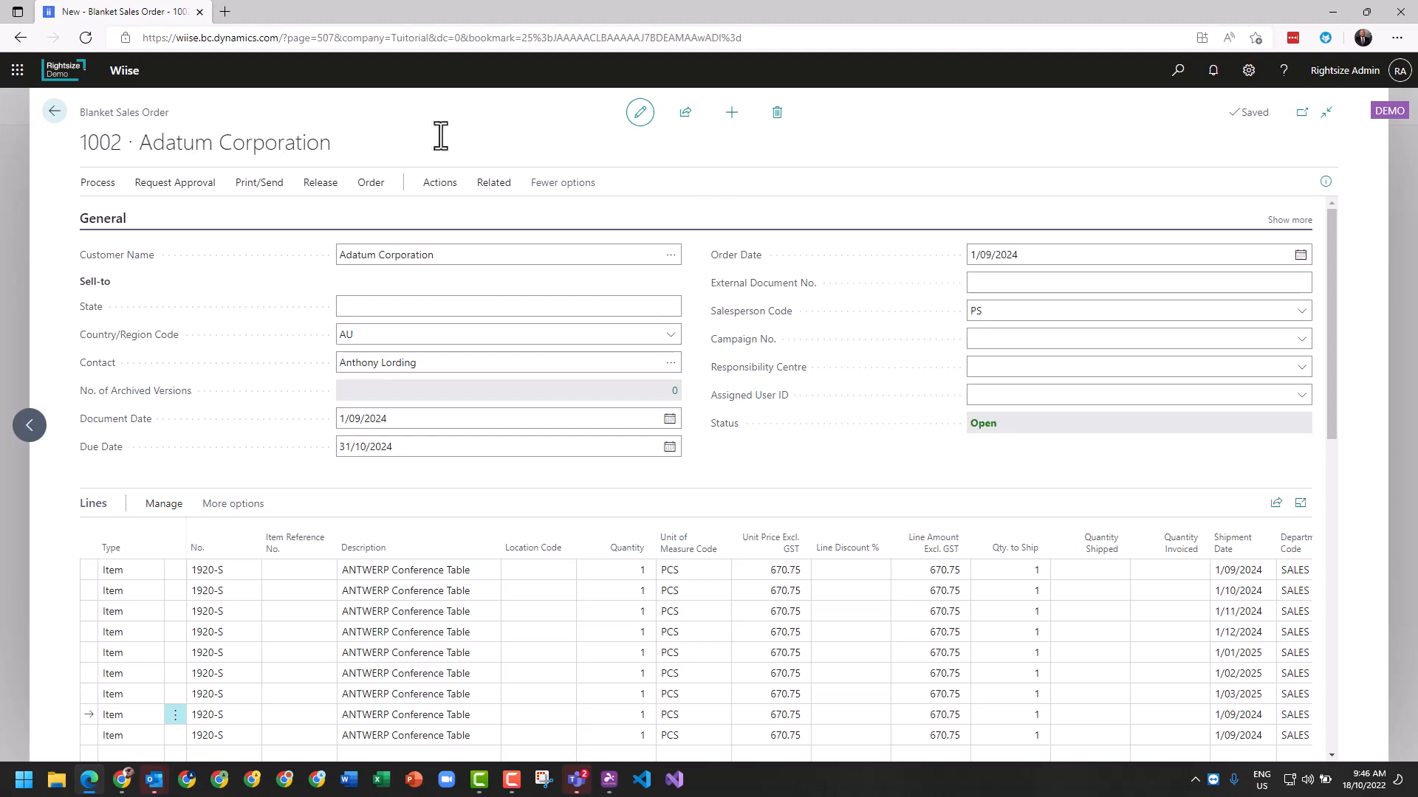
Step: Show the order's customer statistics and attachments, and hide the additional information again
click(1325, 182)
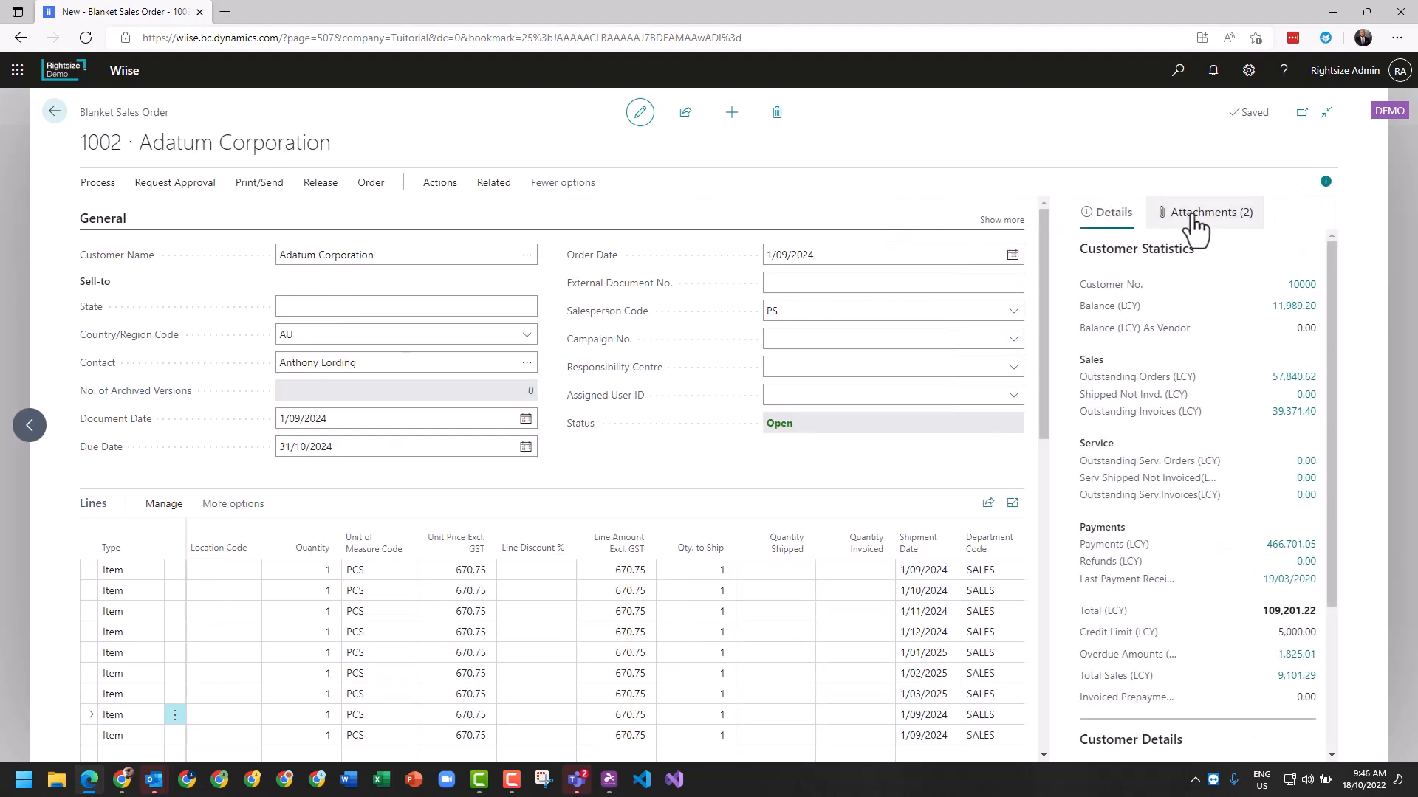
click(1217, 221)
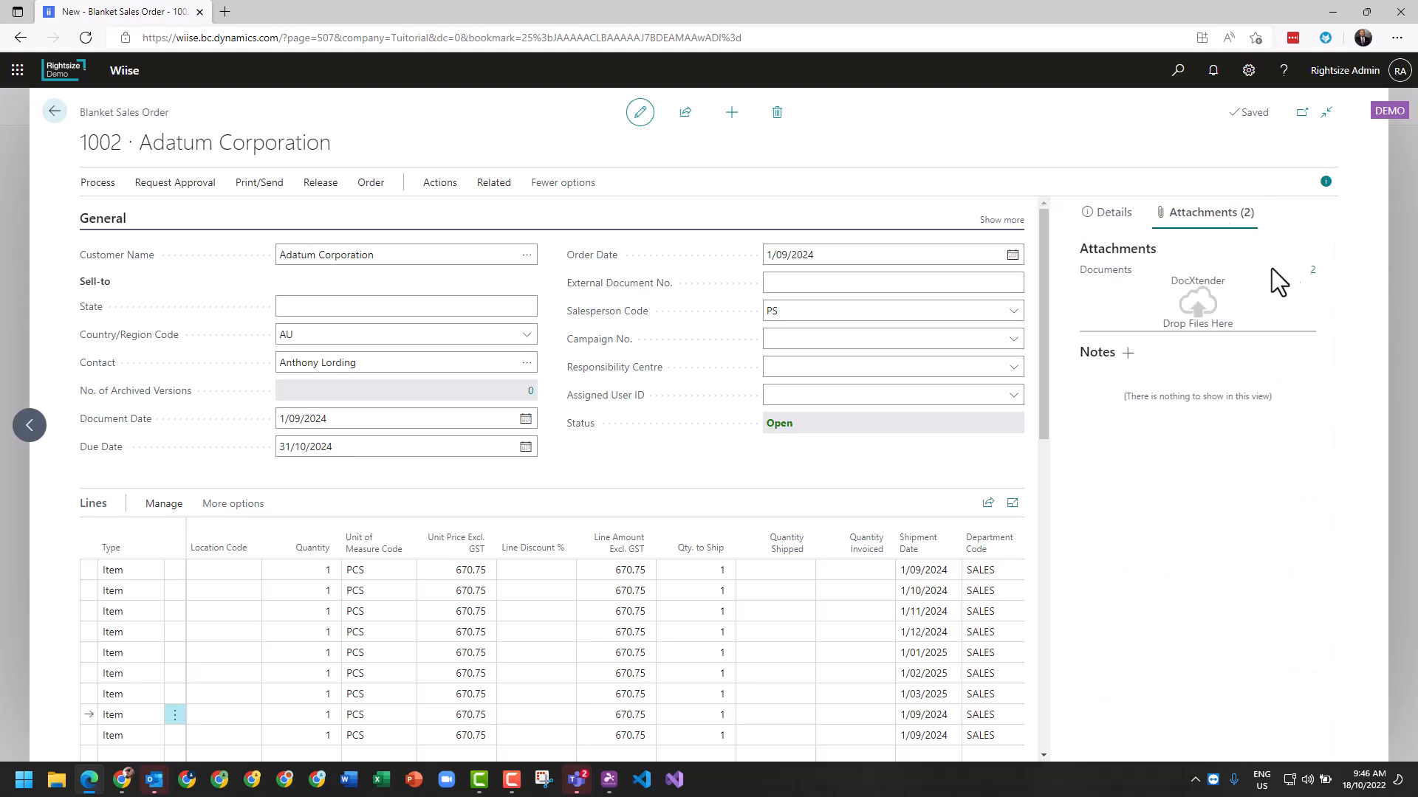
click(1109, 214)
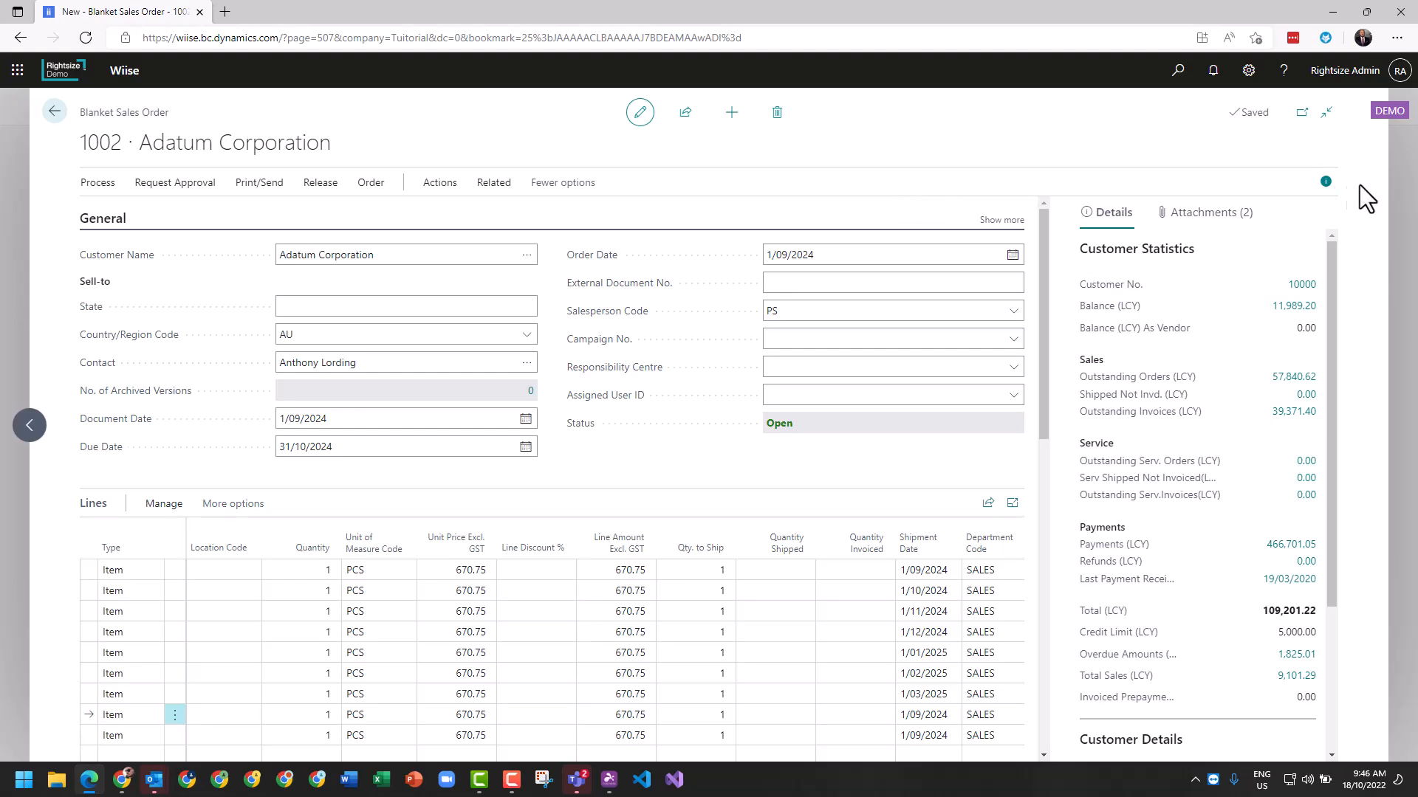
click(1326, 181)
Step: Examine the blanket sales order's invoice details and its shipping and billing settings, and return to the general section
drag(331, 143, 81, 148)
click(81, 147)
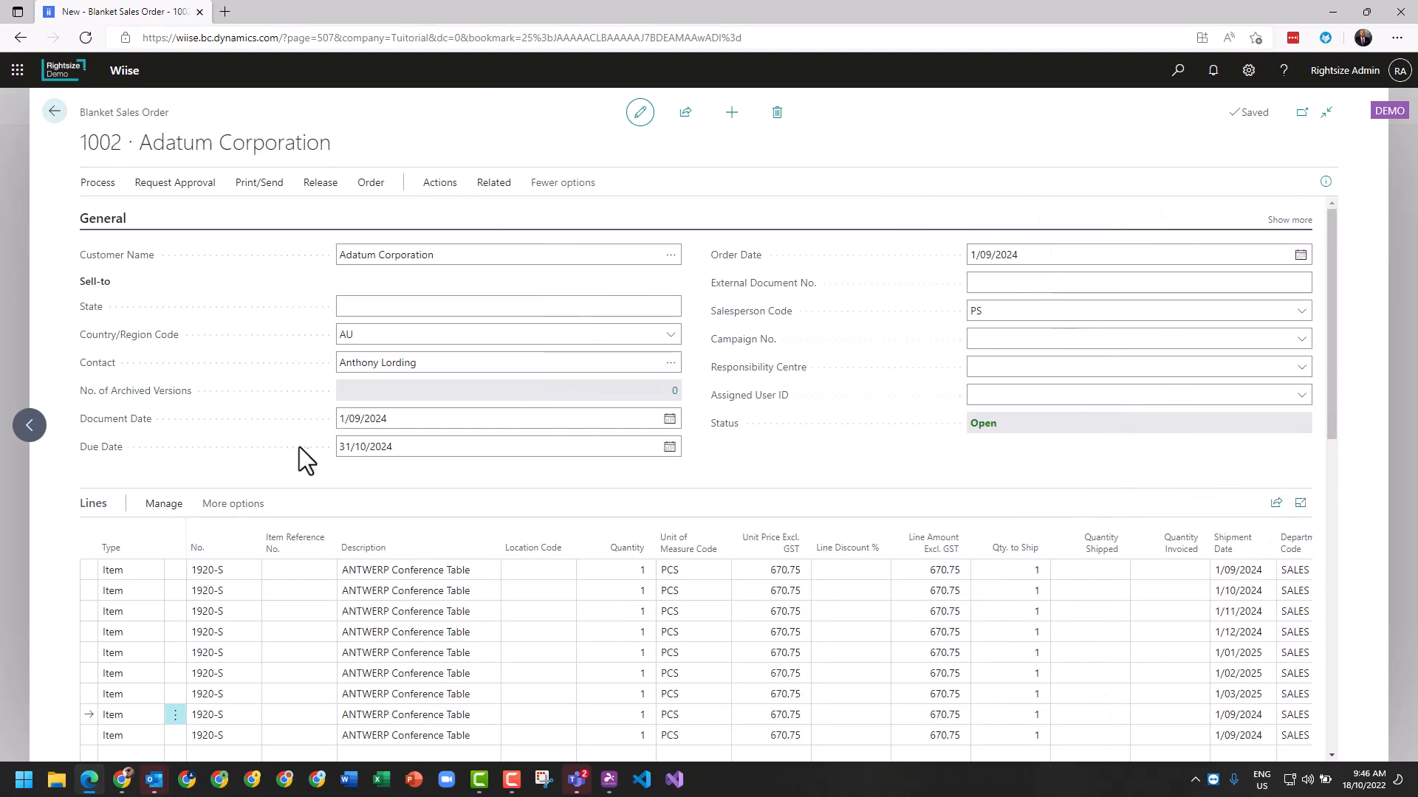
scroll(316, 455, down, 8)
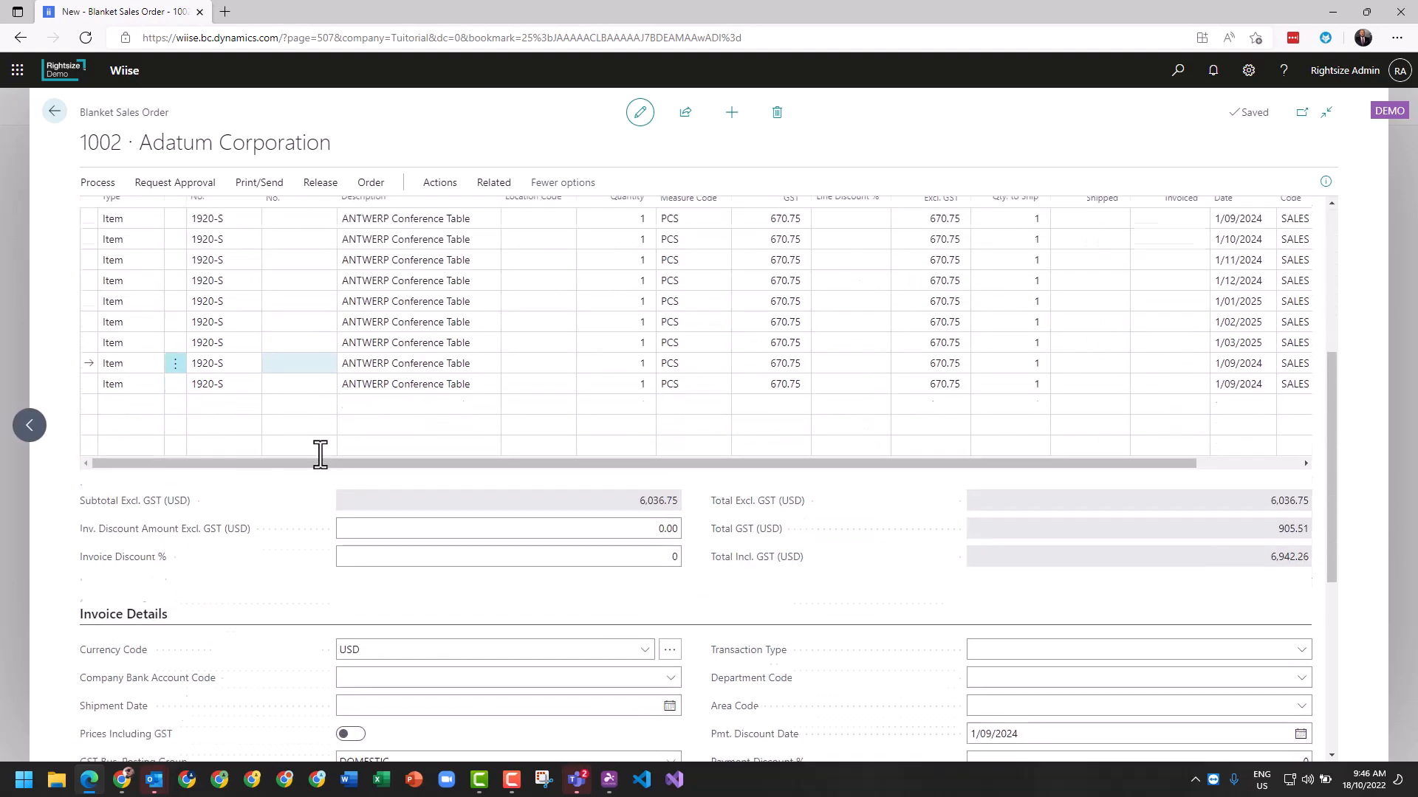
scroll(321, 463, down, 2)
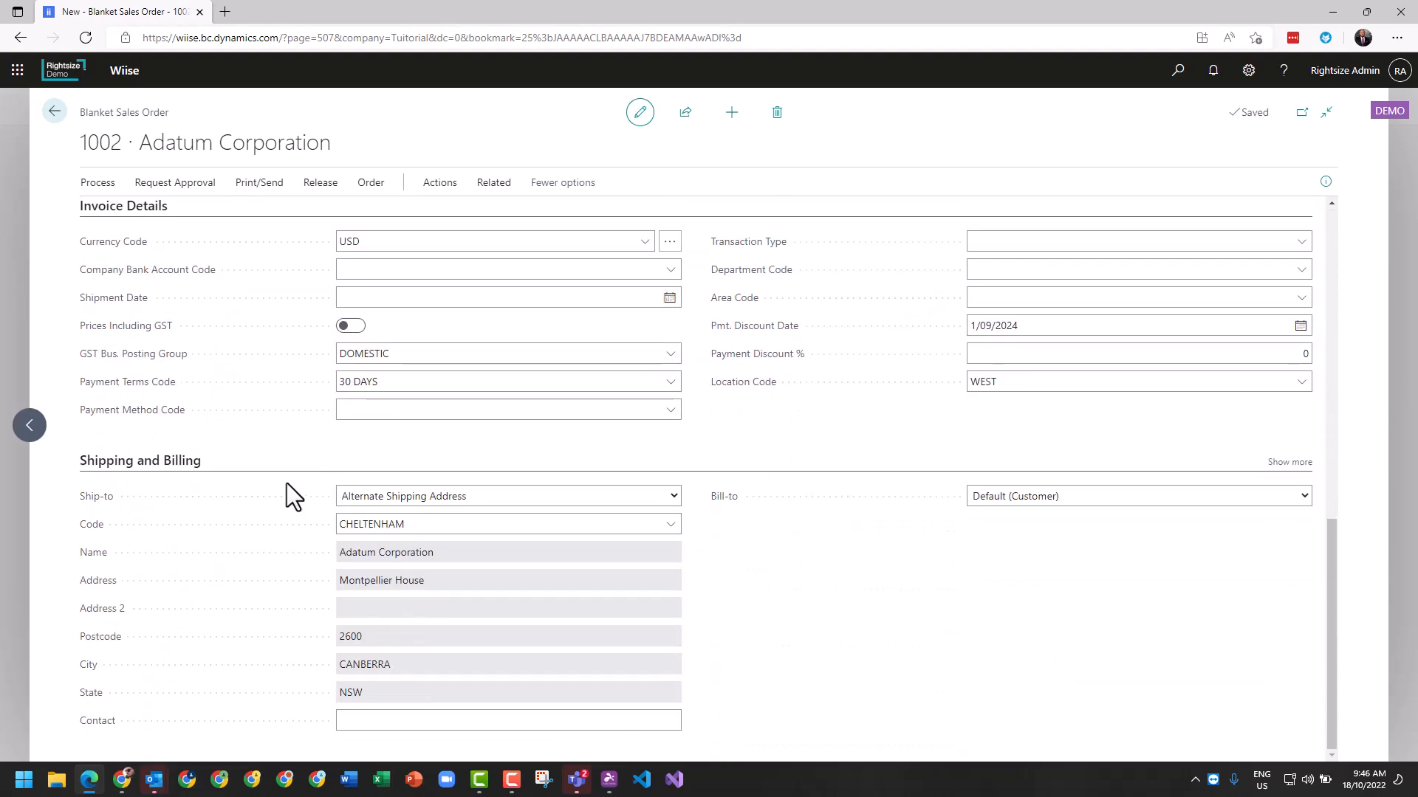
scroll(273, 498, up, 10)
scroll(272, 494, up, 1)
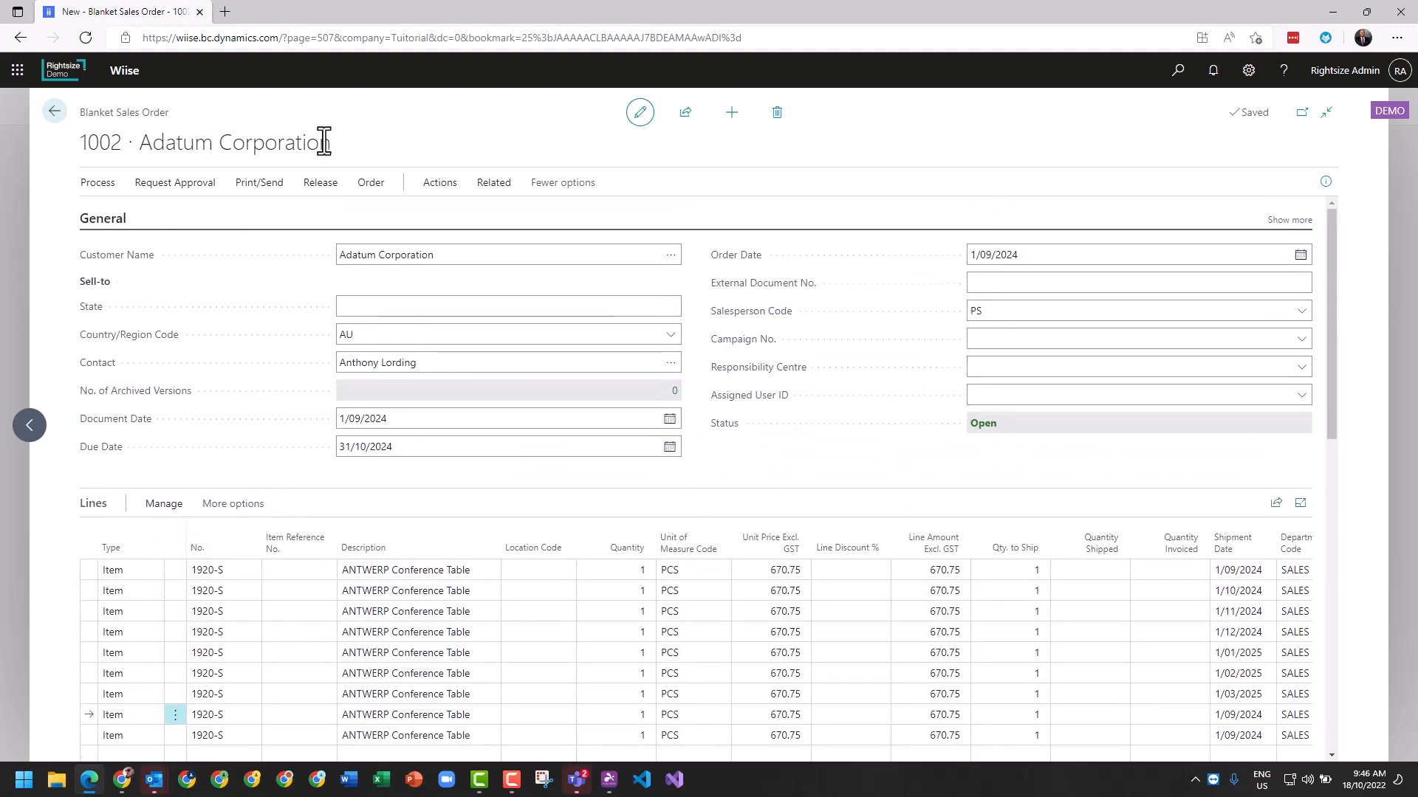